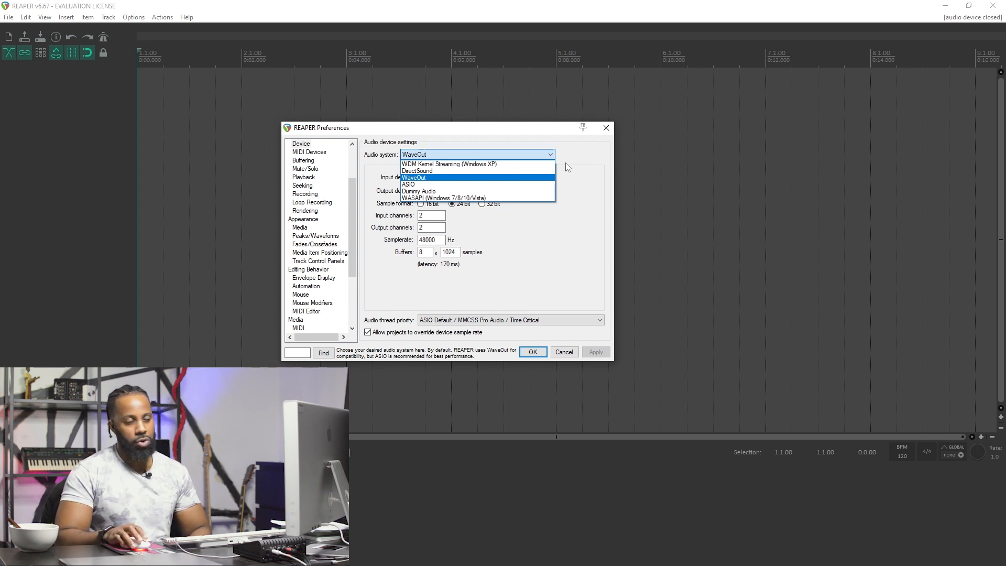
Keep WaveOut as the audio system, confirm the audio device preferences and show the mixer
click(573, 164)
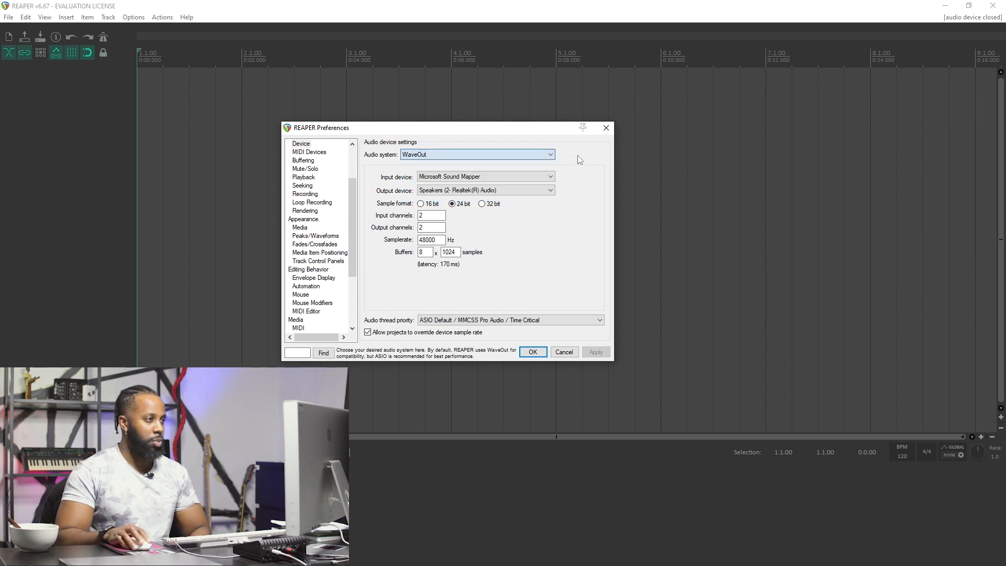
click(533, 352)
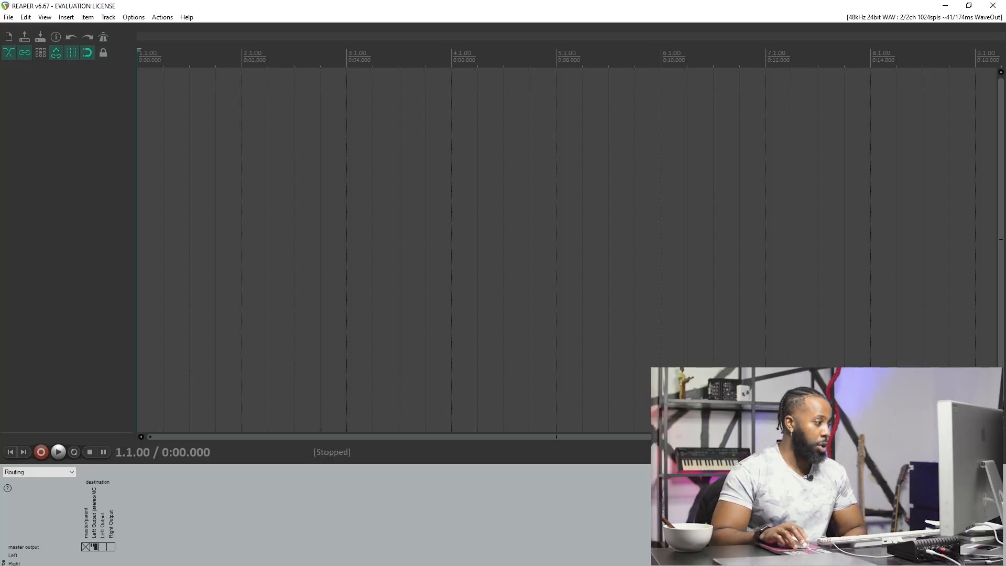
key(ctrl+m)
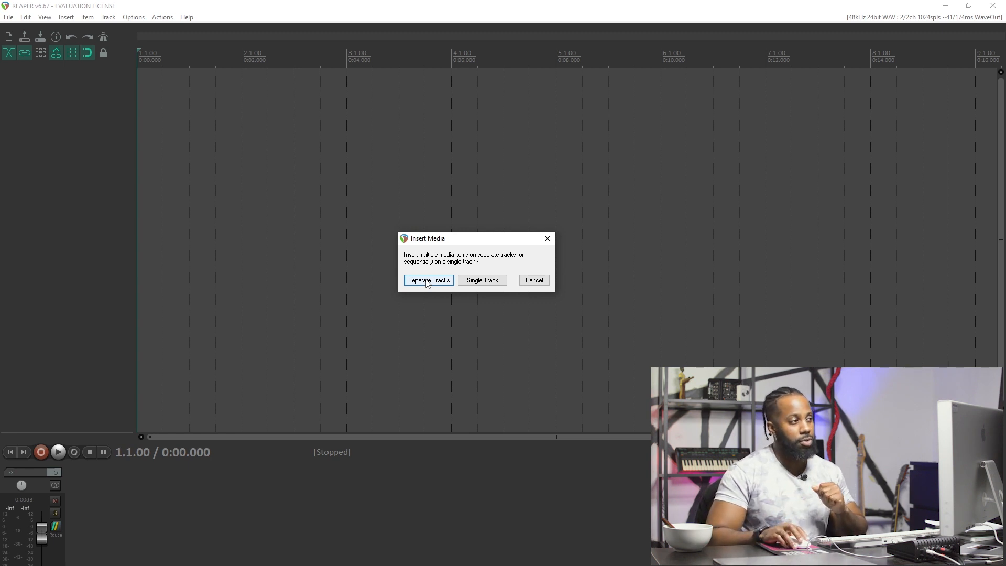
Insert the chosen audio files at the project start on separate tracks
click(427, 280)
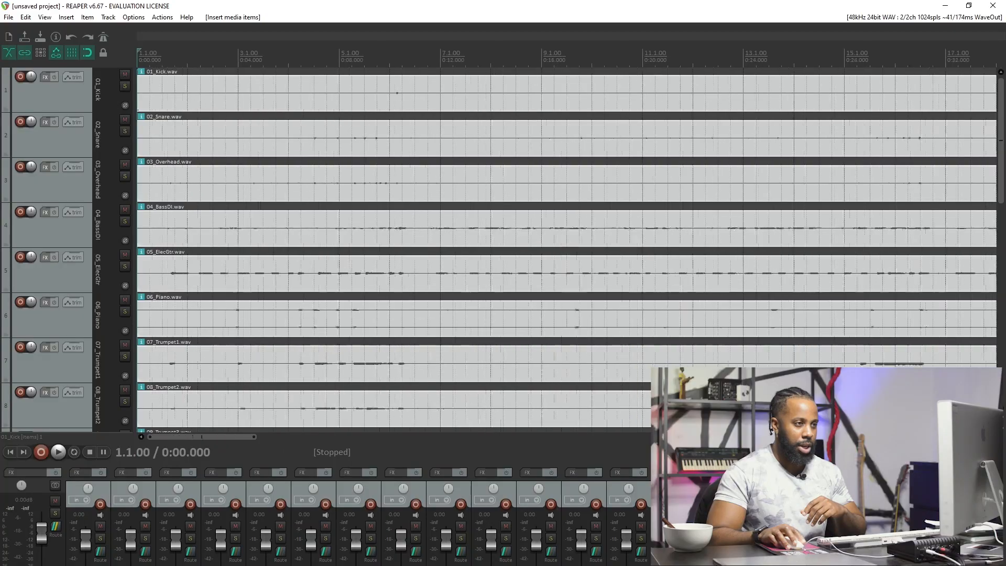
scroll(566, 250, down, 10)
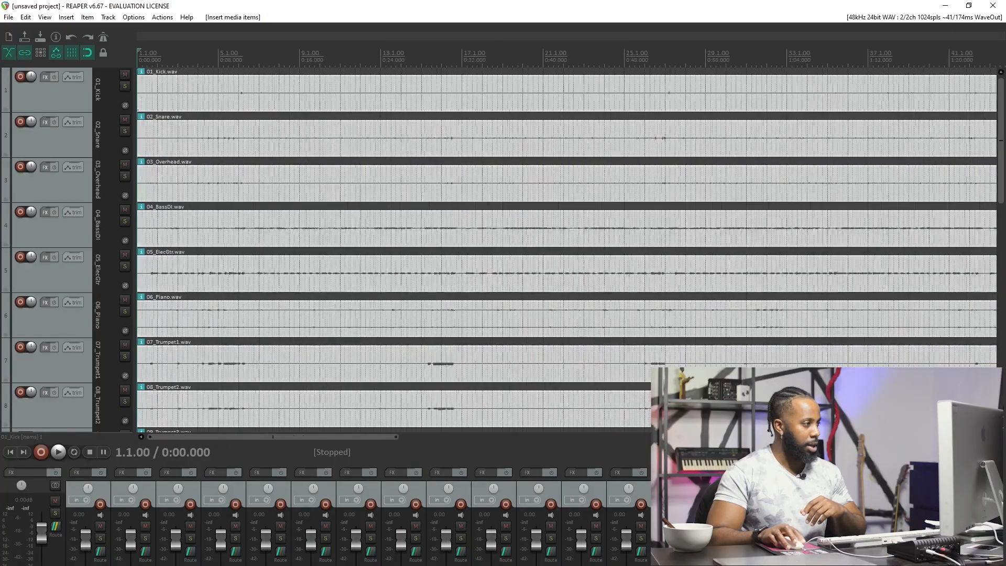
scroll(566, 251, down, 4)
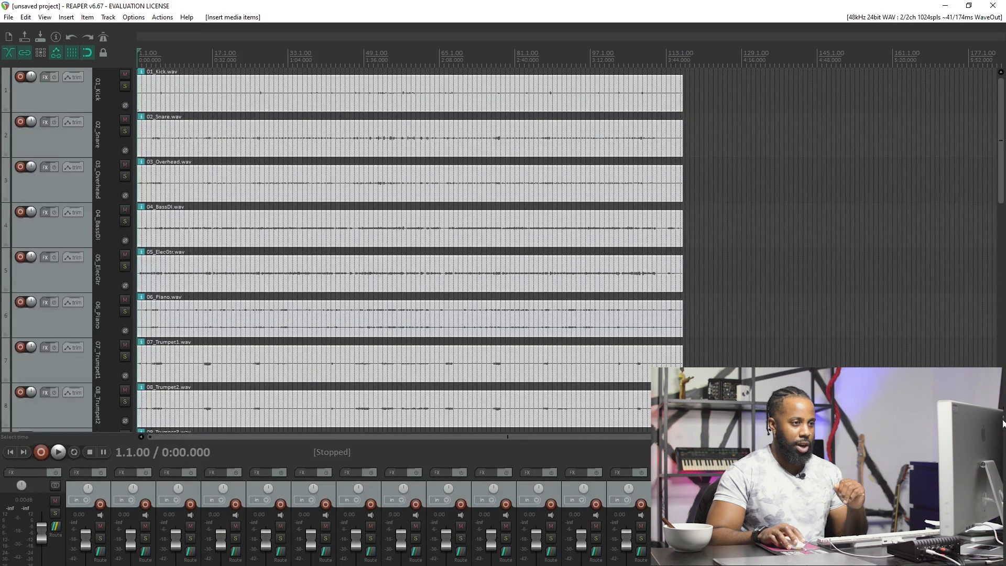
scroll(409, 251, up, 3)
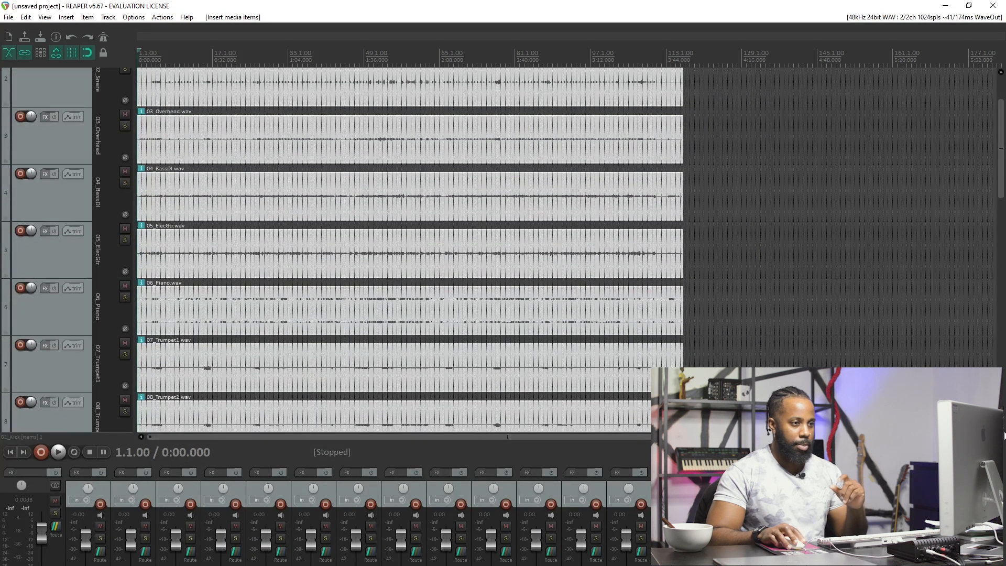
scroll(1002, 433, down, 4)
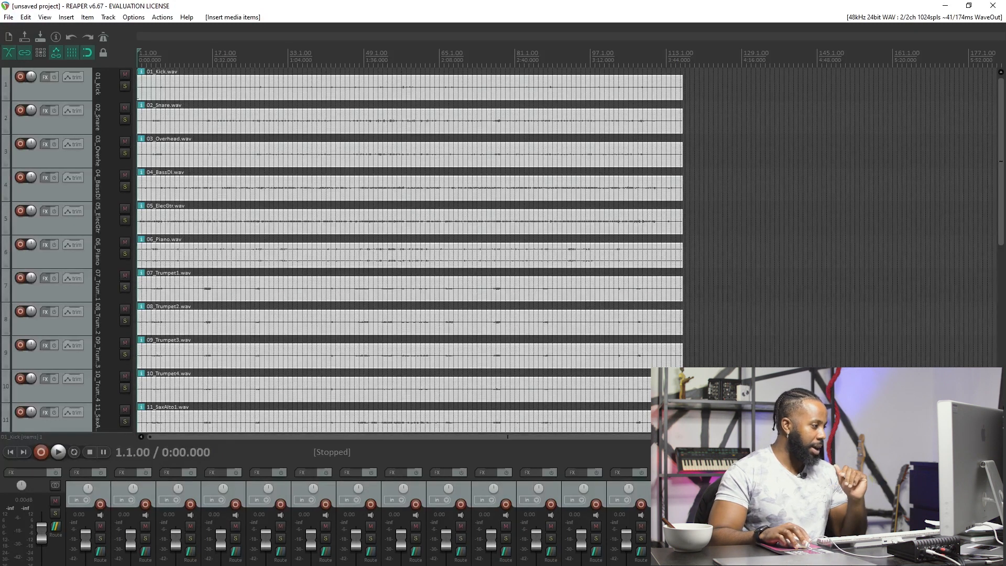
Set the master track to show on the right side of the mixer
right_click(6, 503)
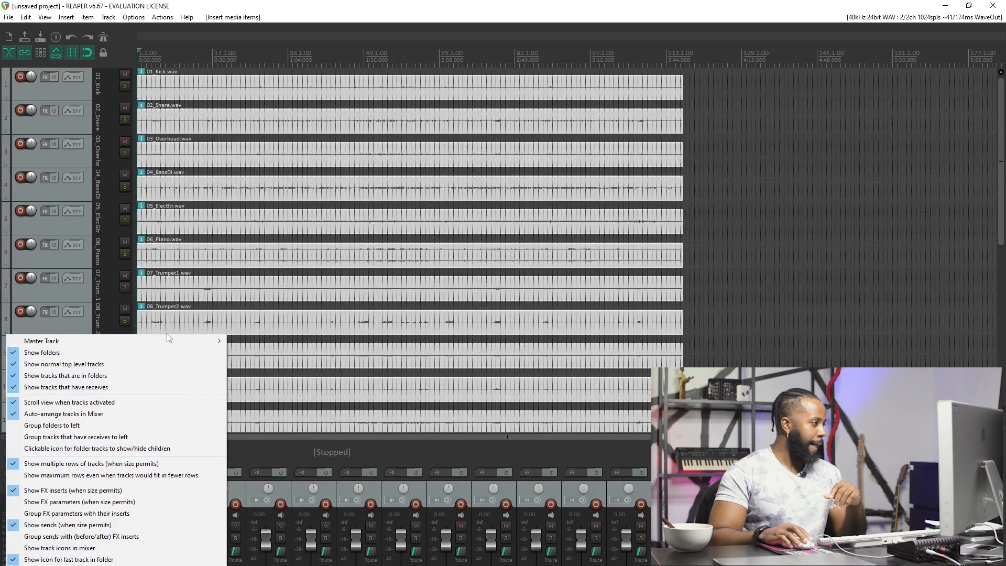
mouse_move(167, 341)
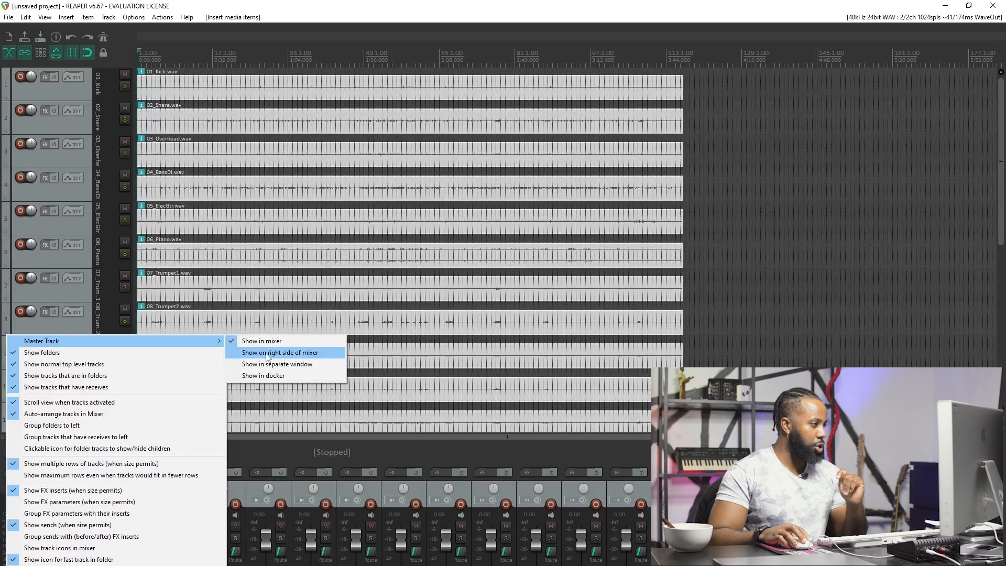
click(301, 355)
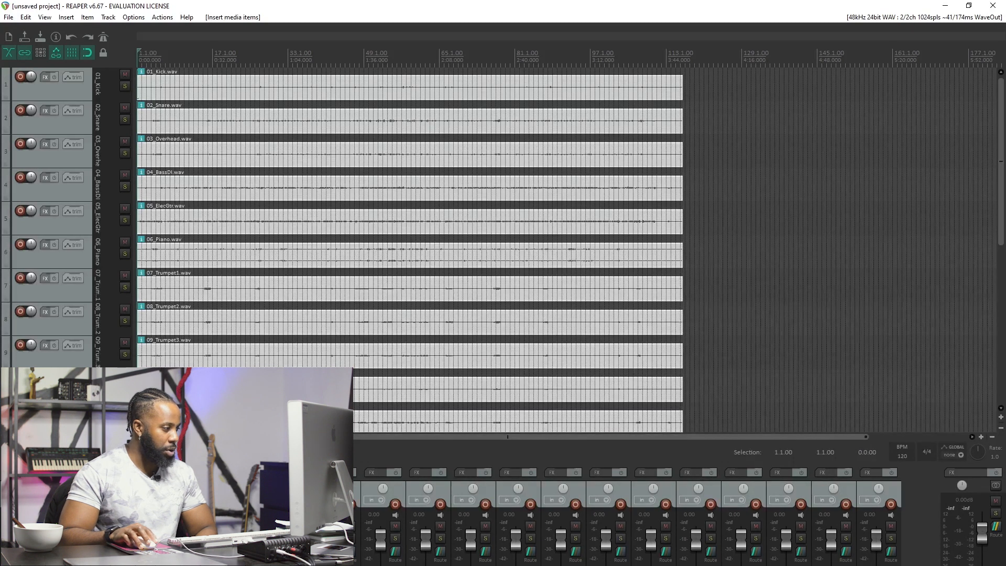
Rename the first track, 01_Kick, to Kick
click(52, 92)
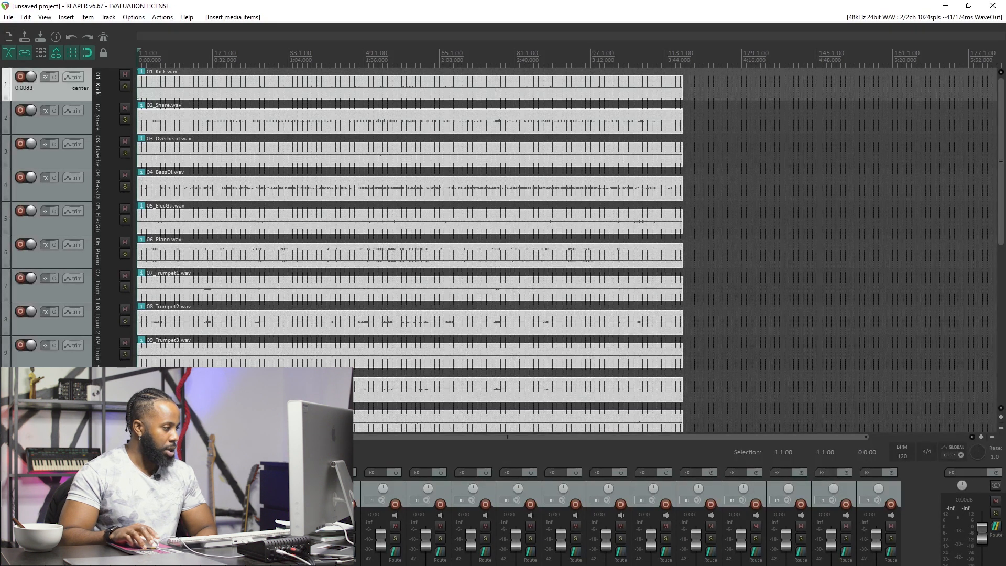
double_click(97, 84)
text(Kick)
key(Return)
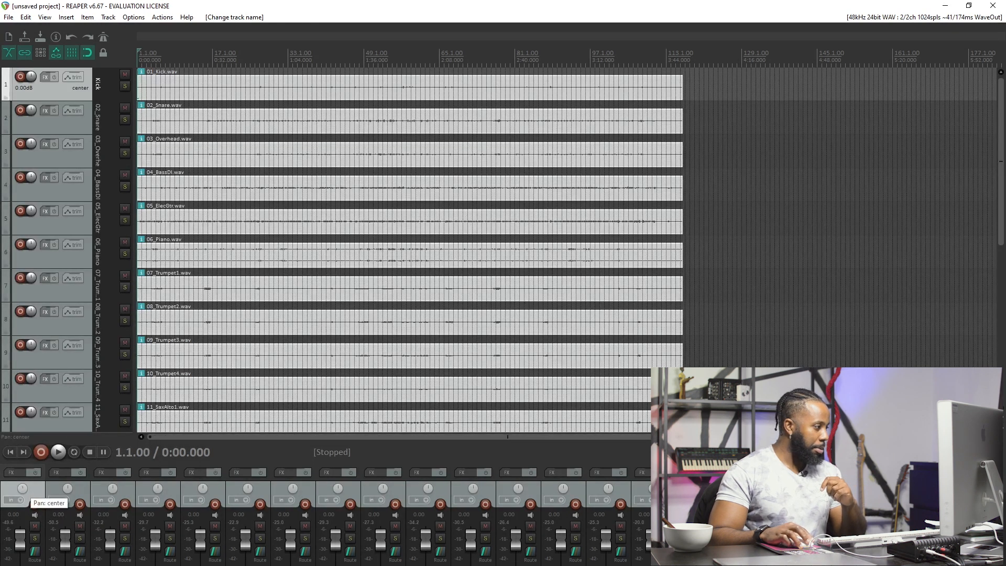
Try the Kick track's pan and lower its volume to about -28 dB, resetting both controls to their defaults
drag(22, 489, 23, 487)
double_click(23, 487)
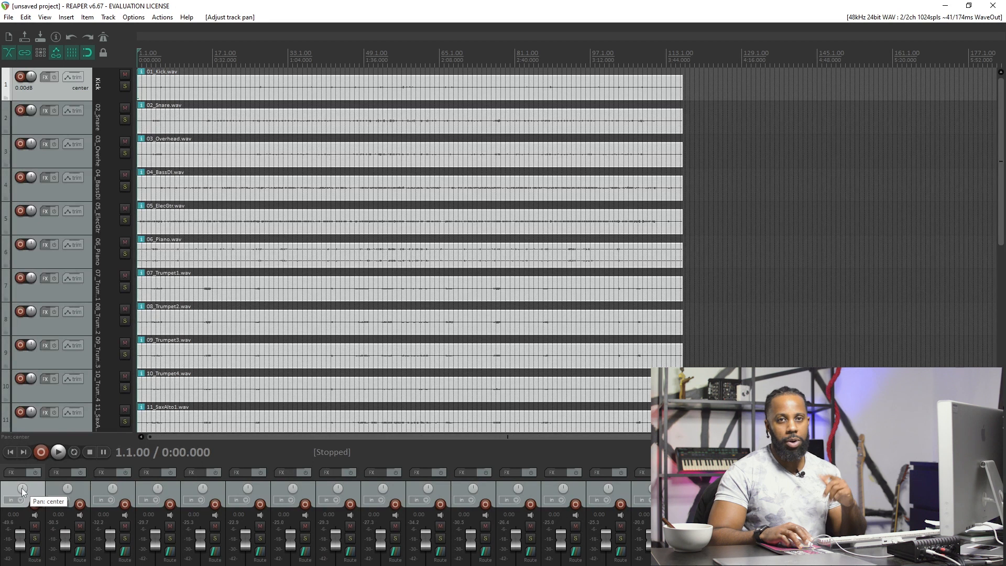
drag(22, 539, 20, 557)
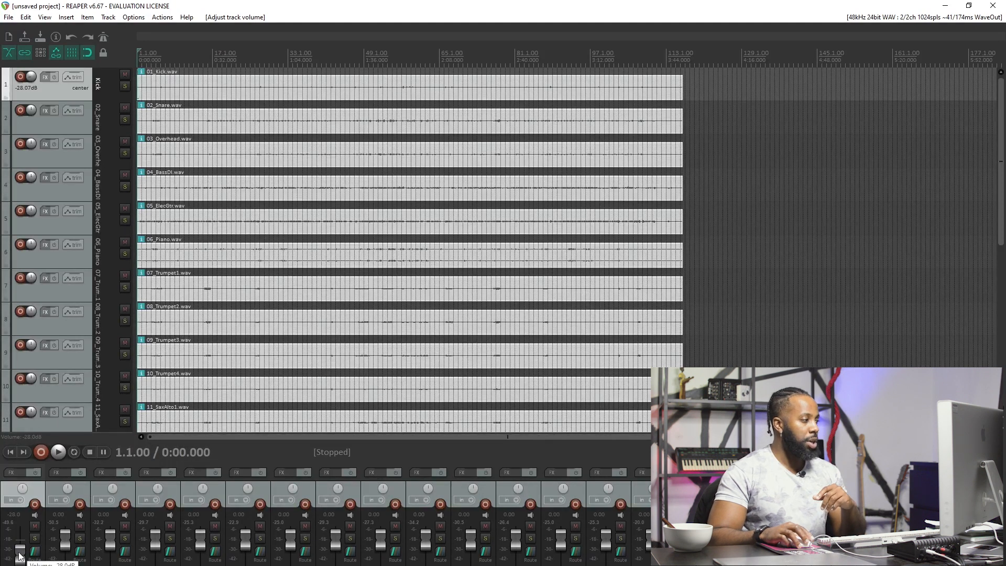
double_click(19, 556)
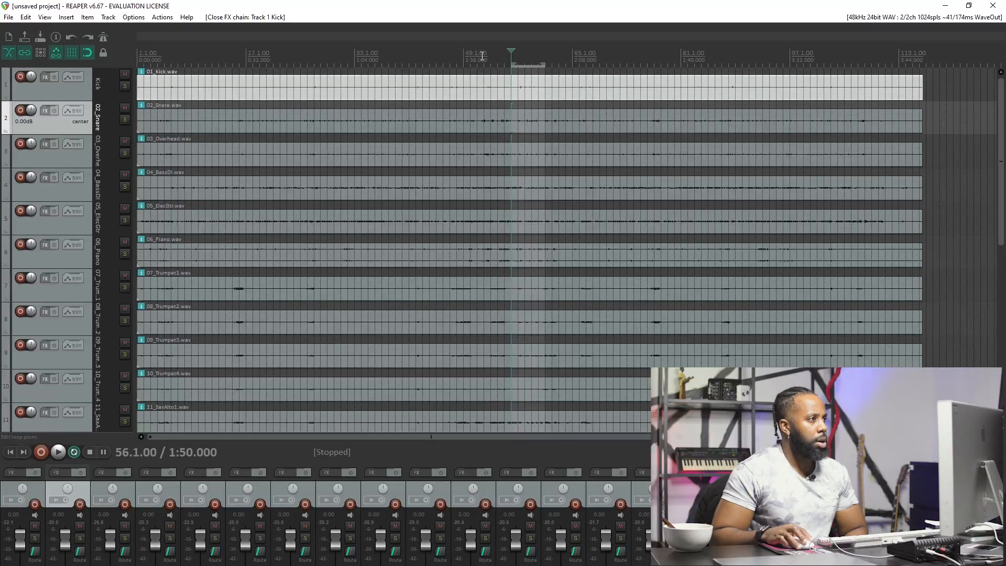
Solo the 02_Snare track and audition it with repeat enabled over a time selection from 51.1.00 to 60.1.00
mouse_move(485, 57)
mouse_down()
mouse_move(541, 68)
mouse_move(478, 65)
mouse_up()
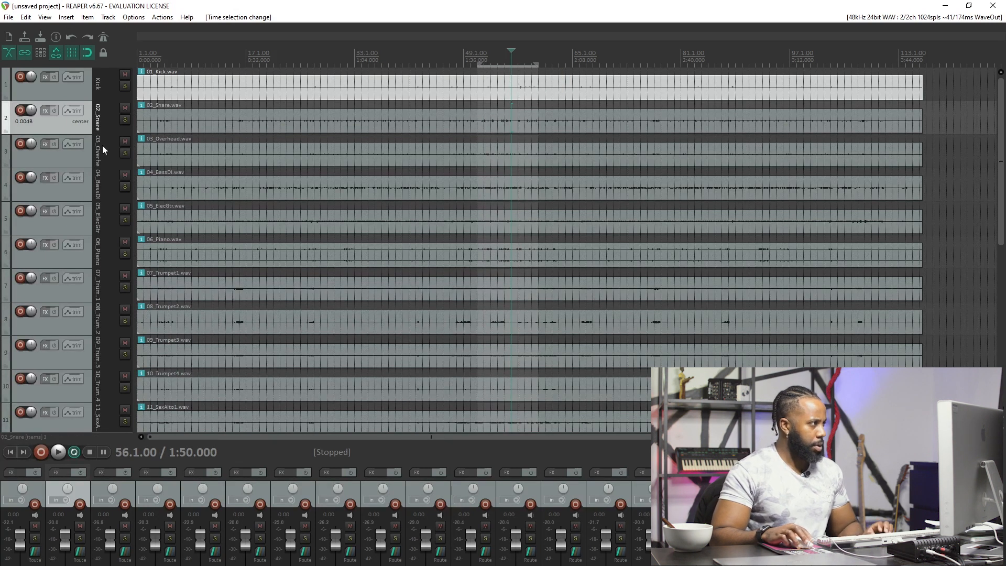
click(80, 538)
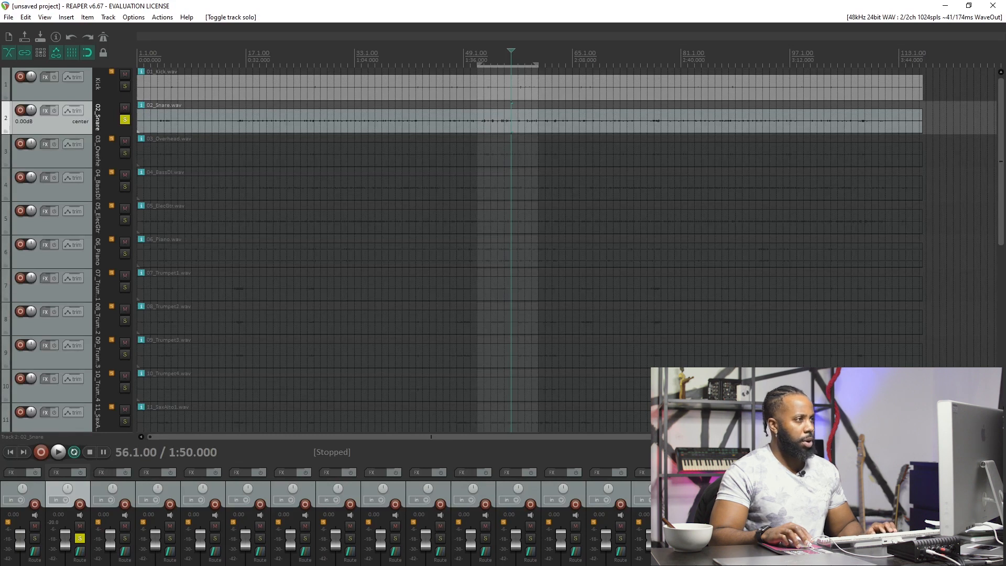
click(73, 452)
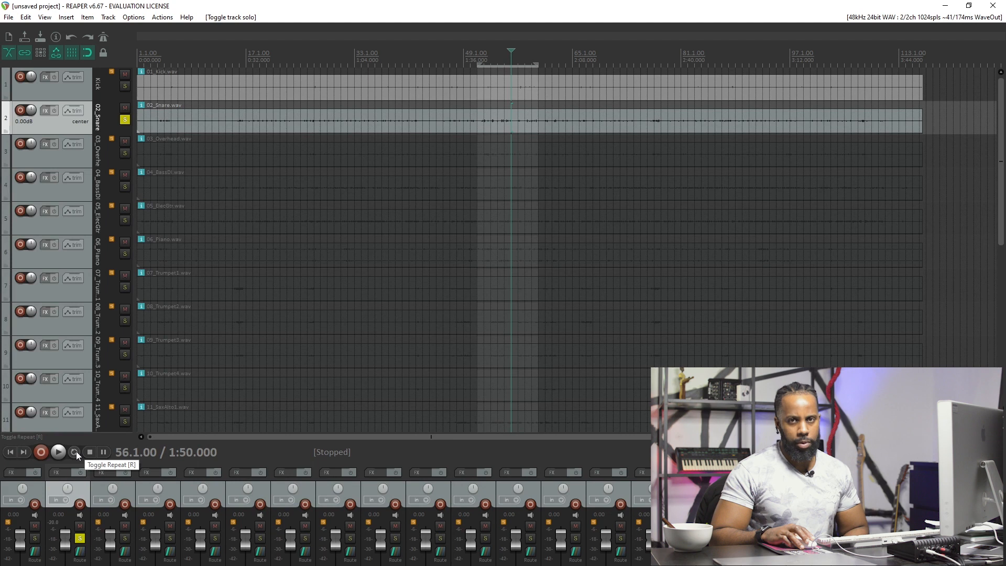
click(74, 452)
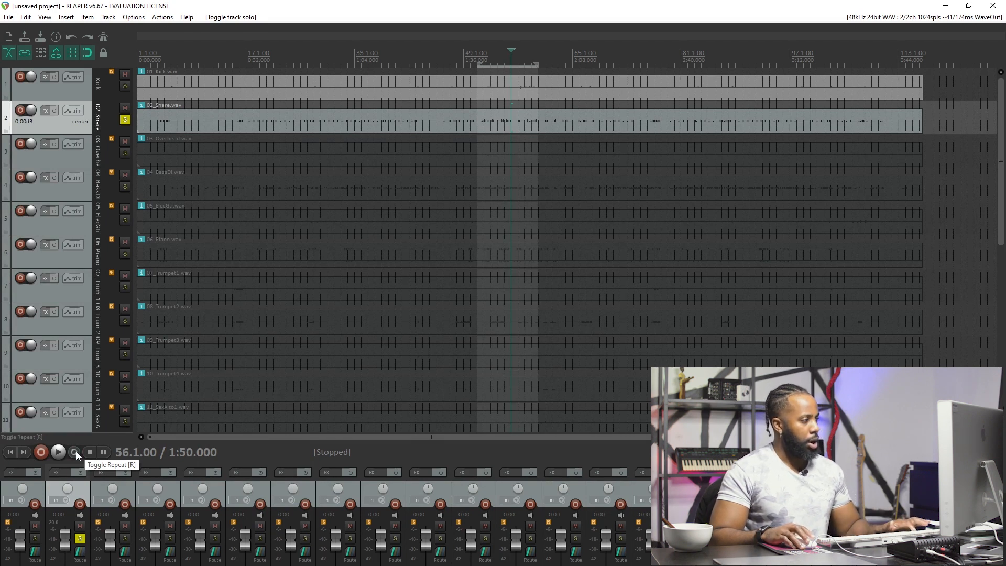
key(space)
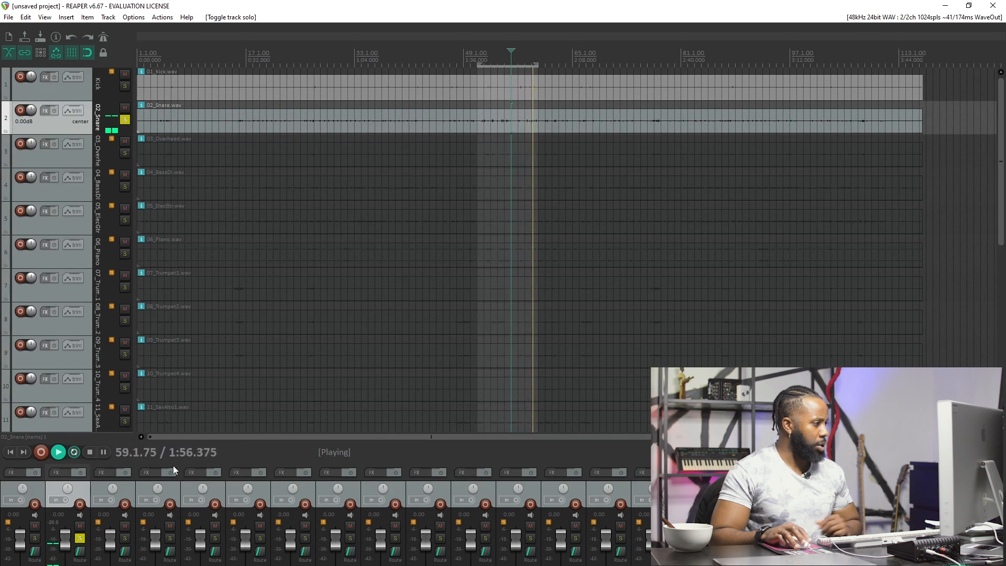
key(space)
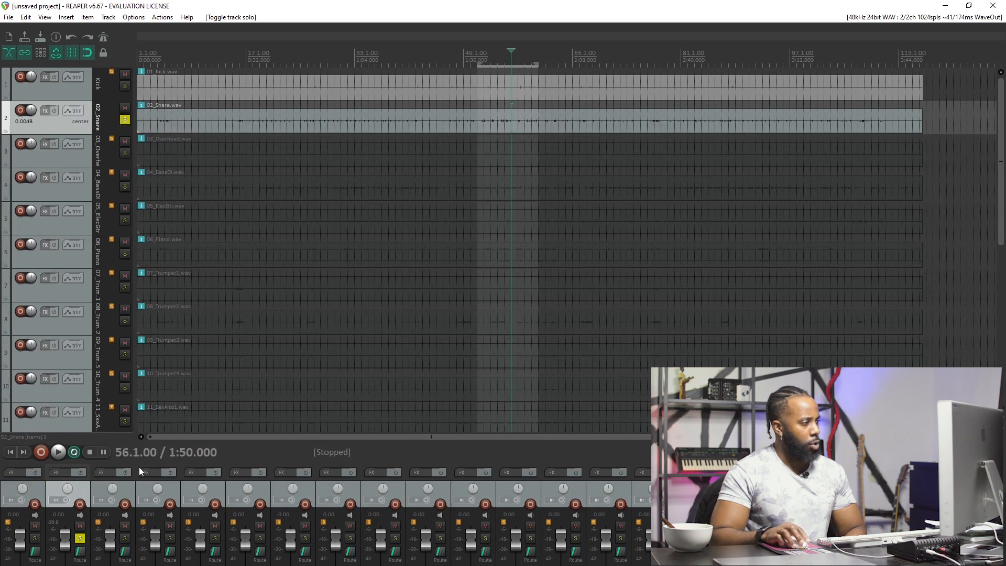
Enlarge the mixer area to reveal the insert slots and add the ReaEQ effect to the 02_Snare track
drag(139, 462, 137, 313)
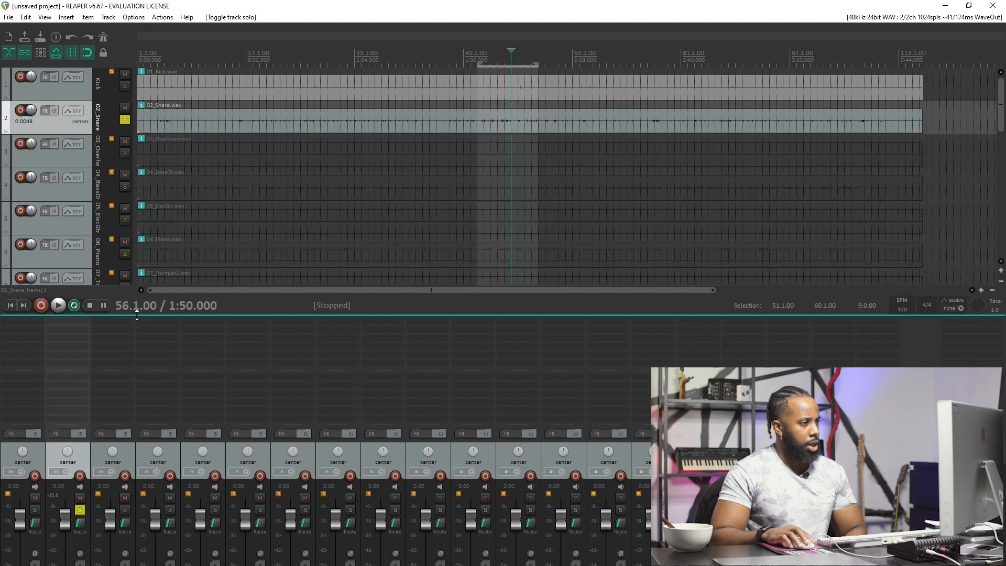
double_click(67, 318)
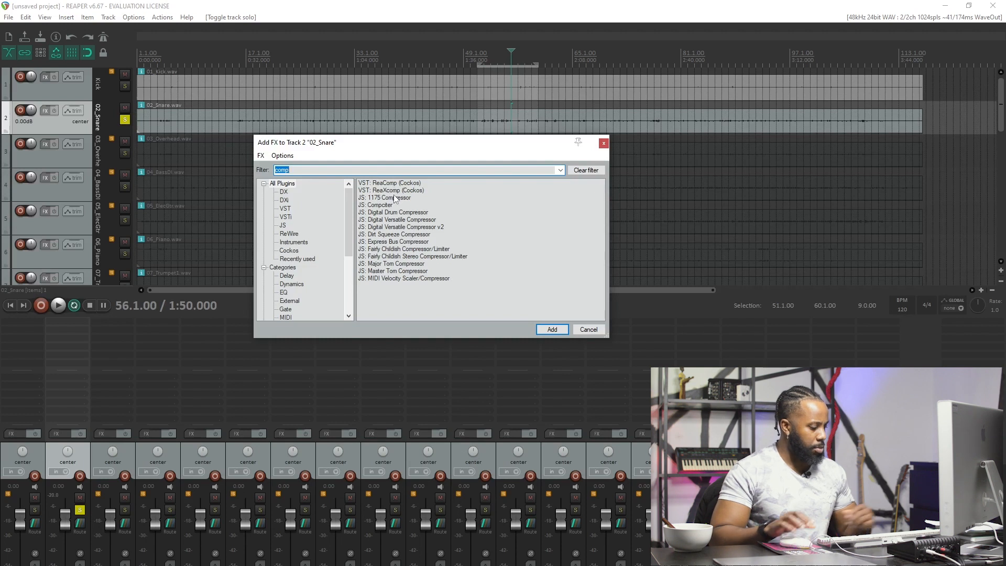
text(eq)
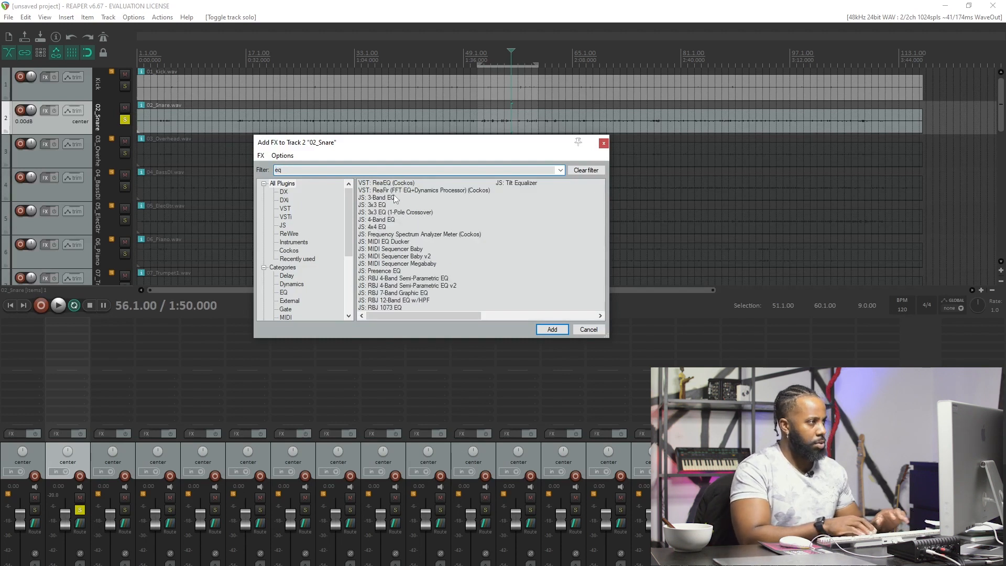
click(547, 331)
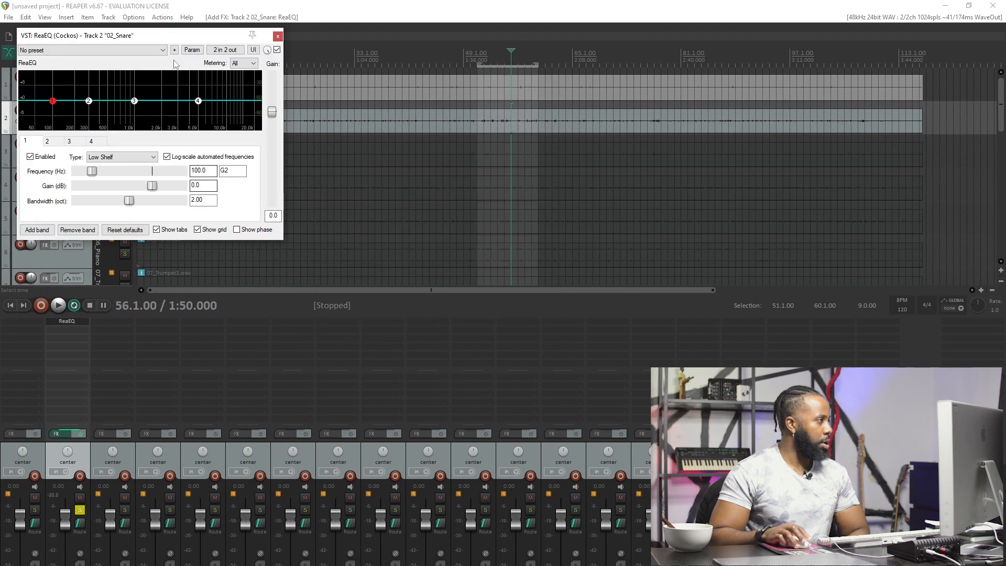
drag(146, 35, 631, 177)
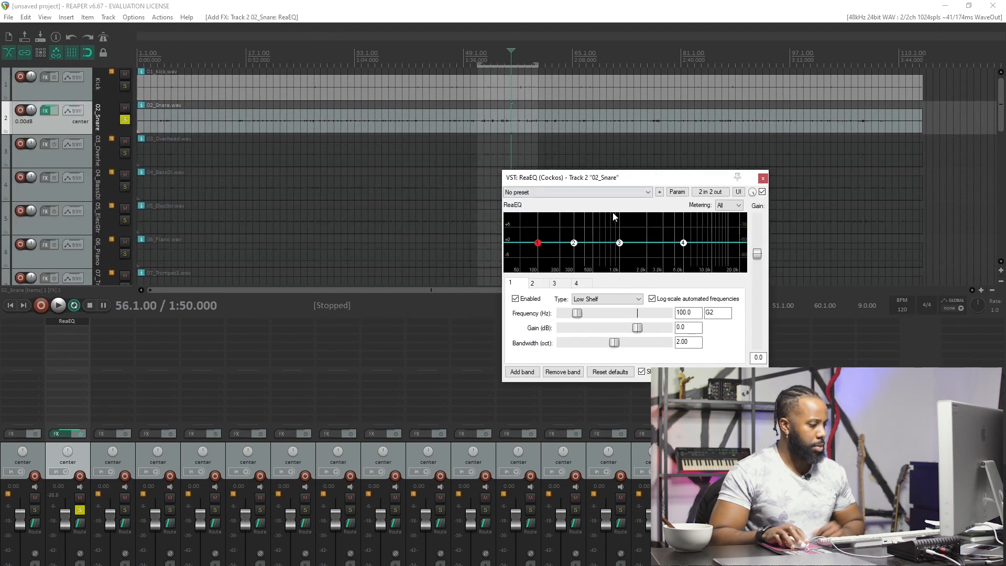
Audition the snare through ReaEQ and set band 1's filter type to High Pass
key(space)
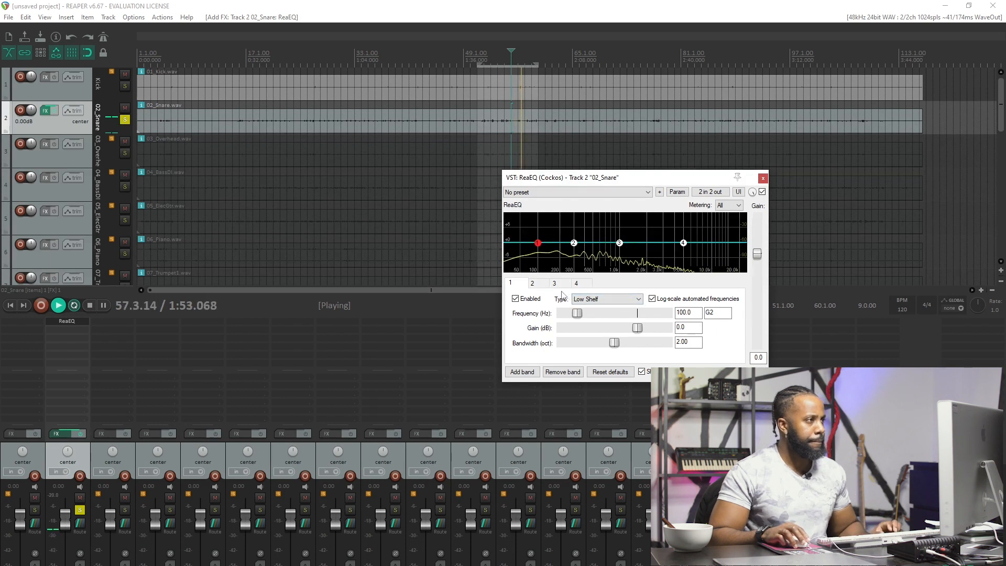
key(space)
click(638, 300)
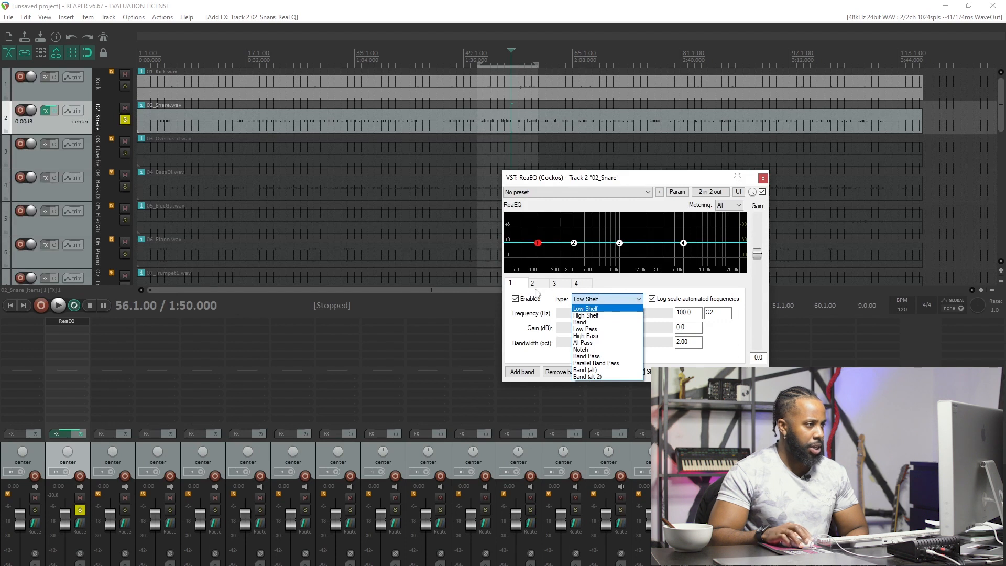
click(607, 336)
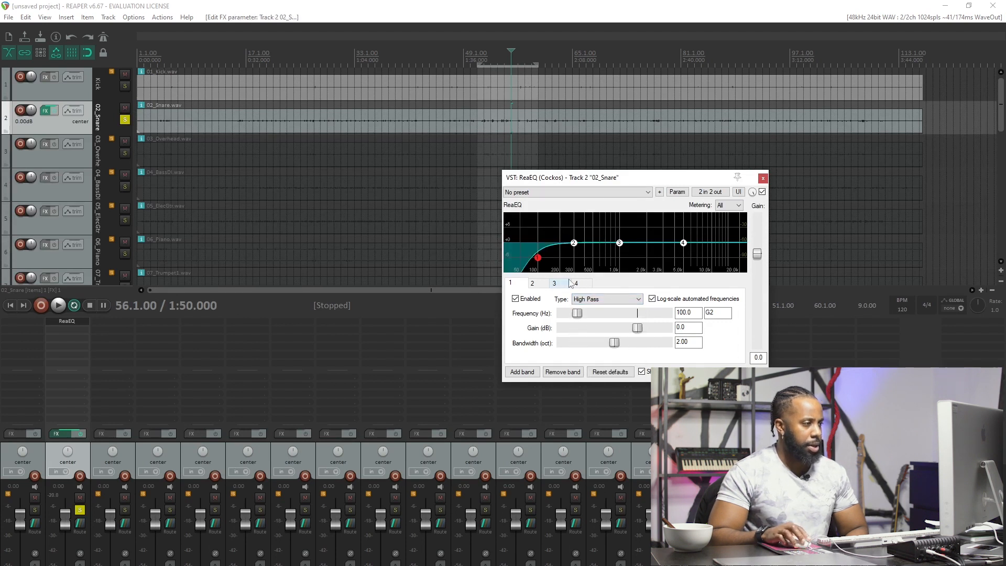
Switch between EQ bands 2 and 1, then try adding a fifth band and remove it again
click(532, 284)
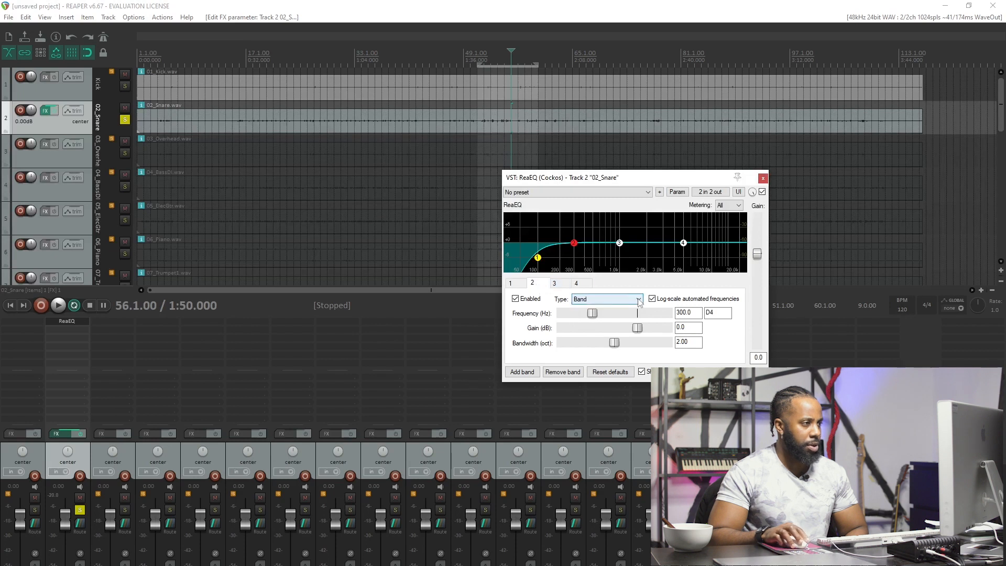
click(511, 283)
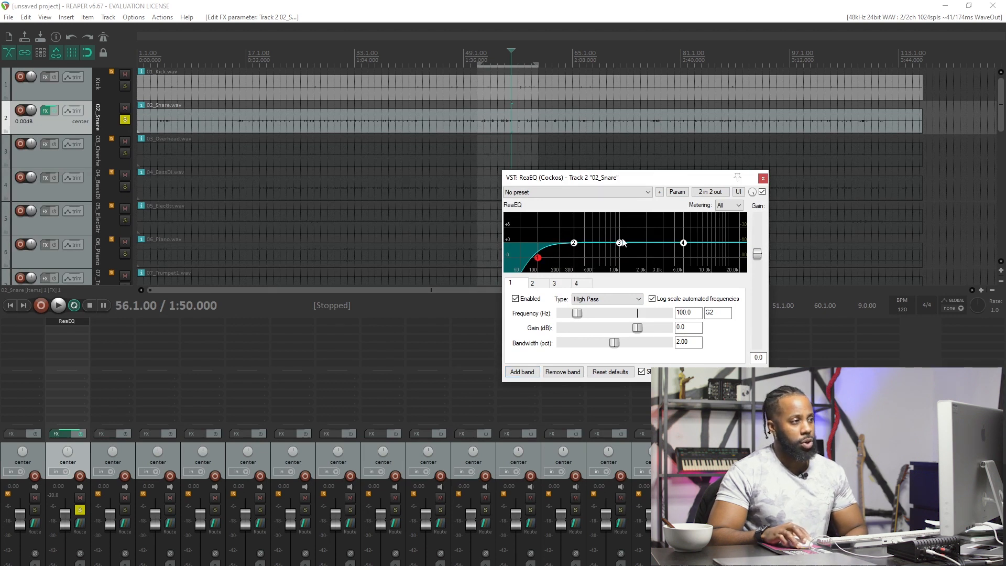
click(524, 373)
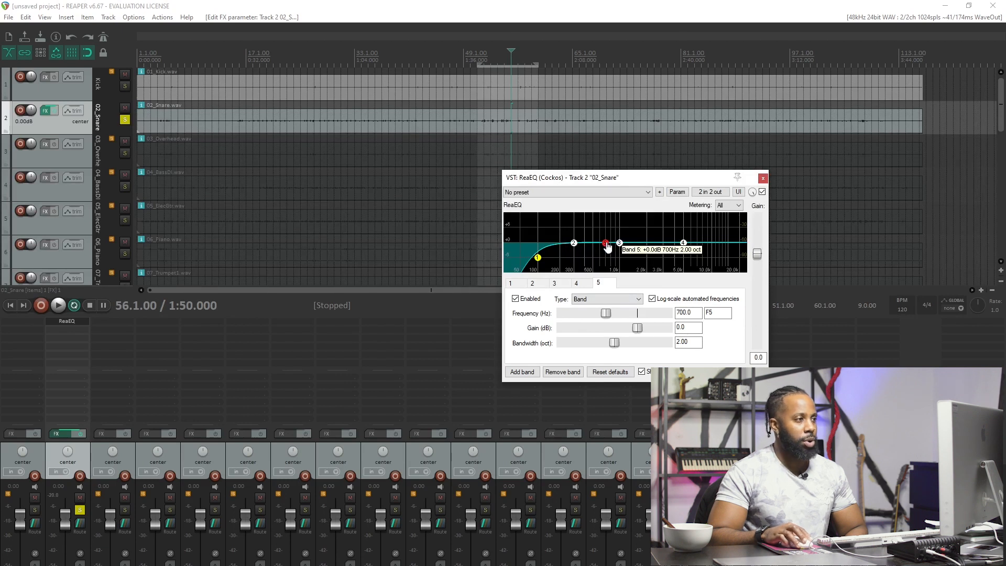
click(562, 372)
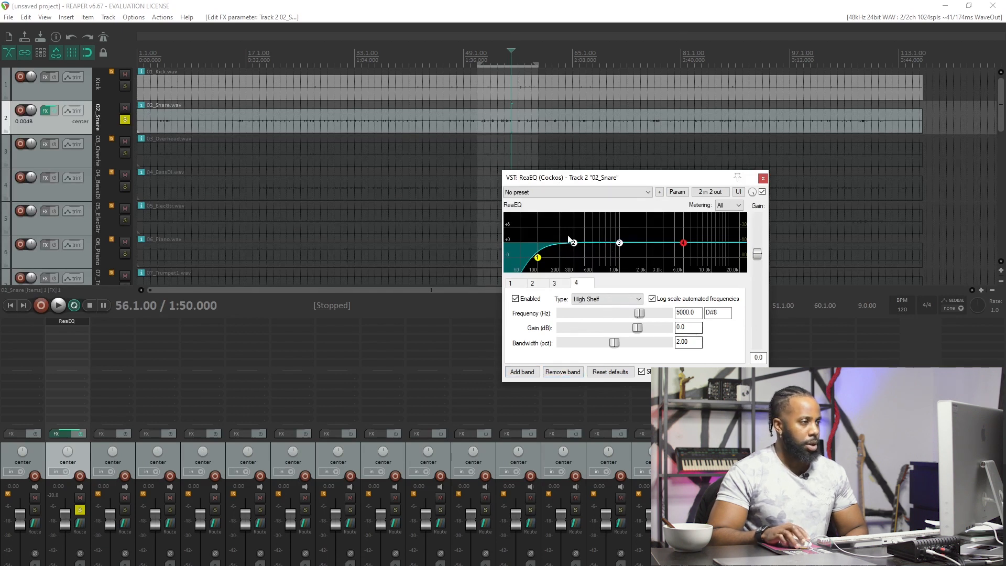
While auditioning the snare, lower ReaEQ band 4's frequency and set band 1's high-pass to about 132 Hz with a 1.62 octave bandwidth
key(space)
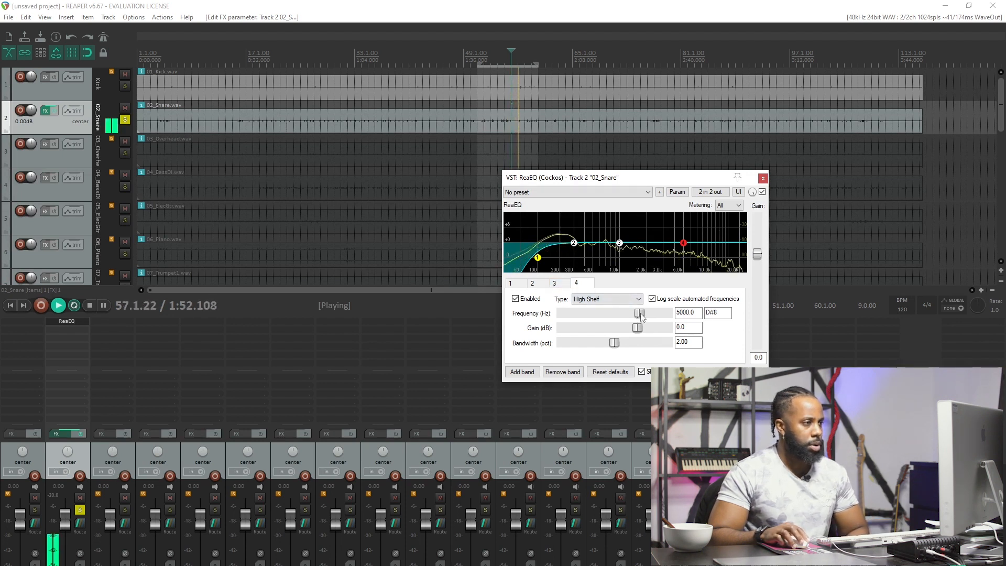
drag(635, 318, 614, 325)
click(538, 257)
mouse_move(576, 313)
mouse_down()
mouse_move(633, 313)
mouse_move(583, 313)
mouse_up()
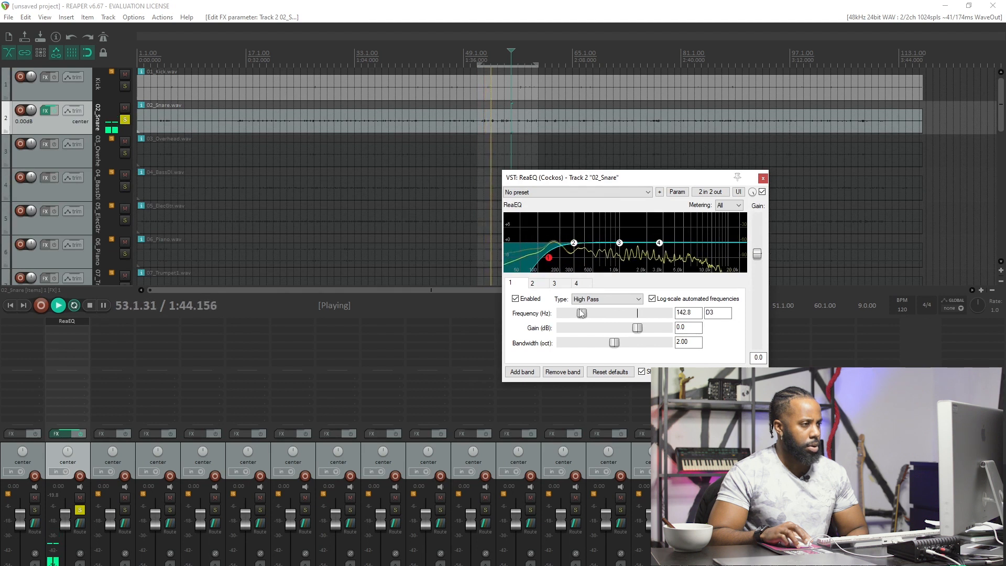
key(Escape)
key(space)
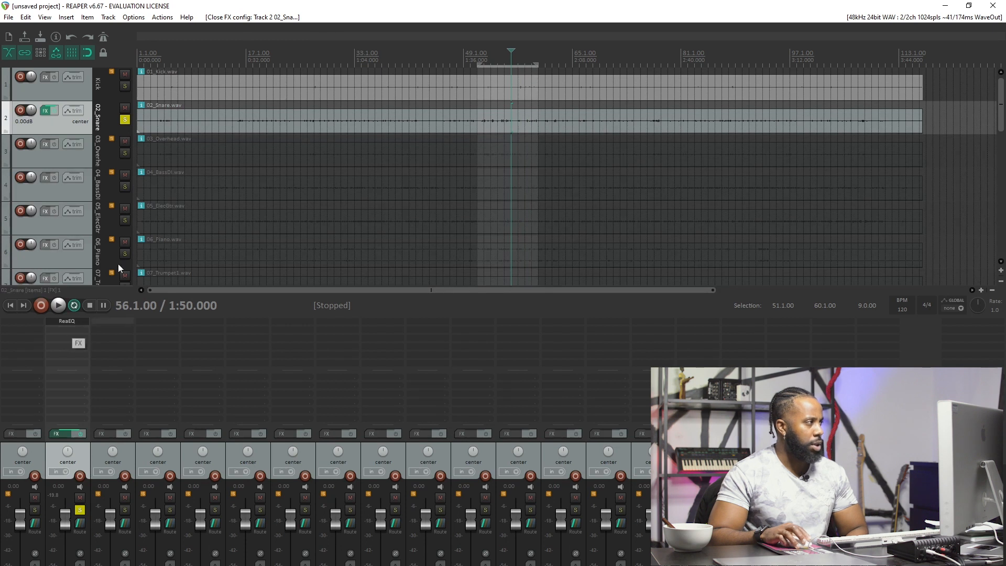
Open the 02_Snare track's FX chain, find compressors by filtering for "comp", and add ReaComp after ReaEQ
click(45, 111)
drag(107, 40, 501, 142)
click(458, 173)
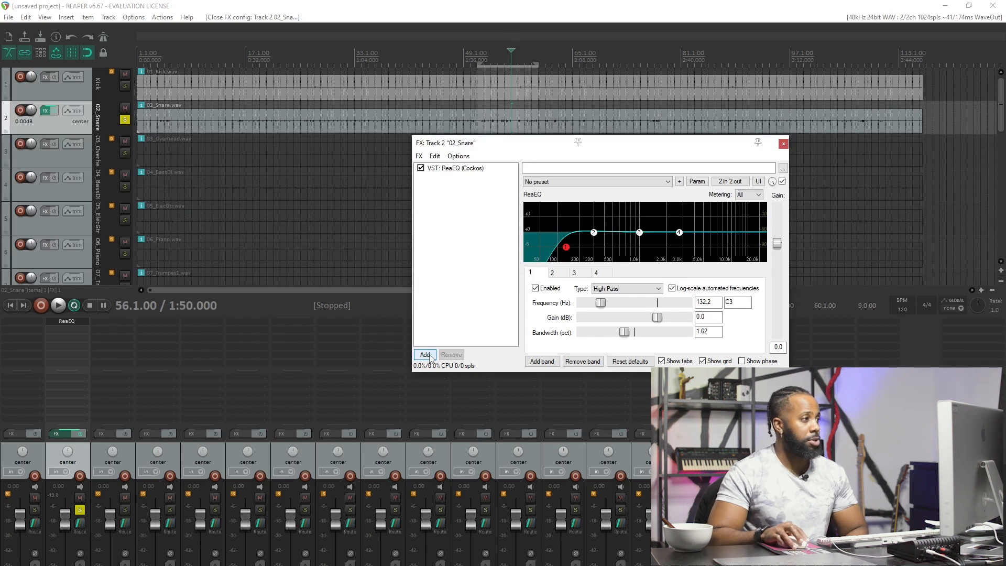
click(425, 355)
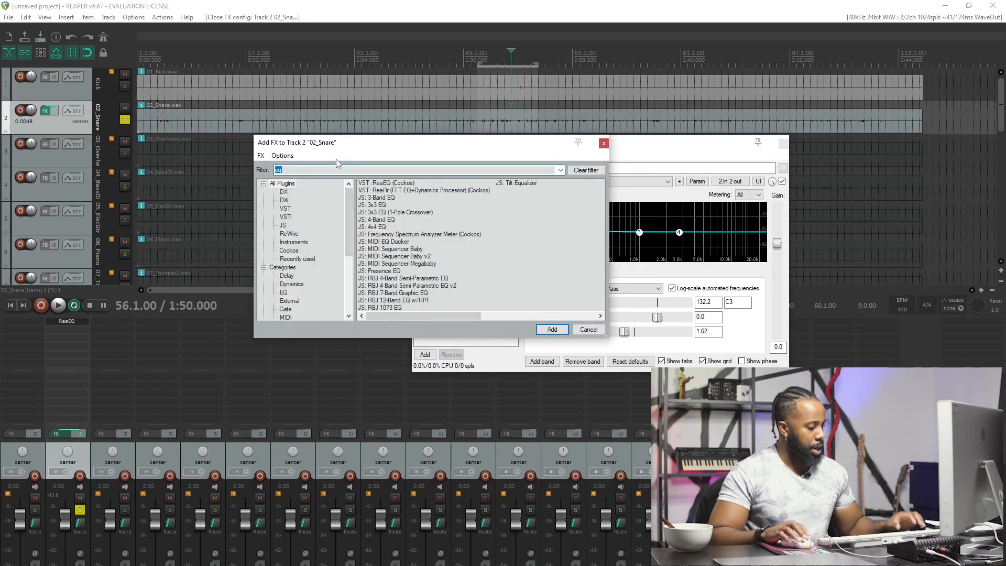
text(comp)
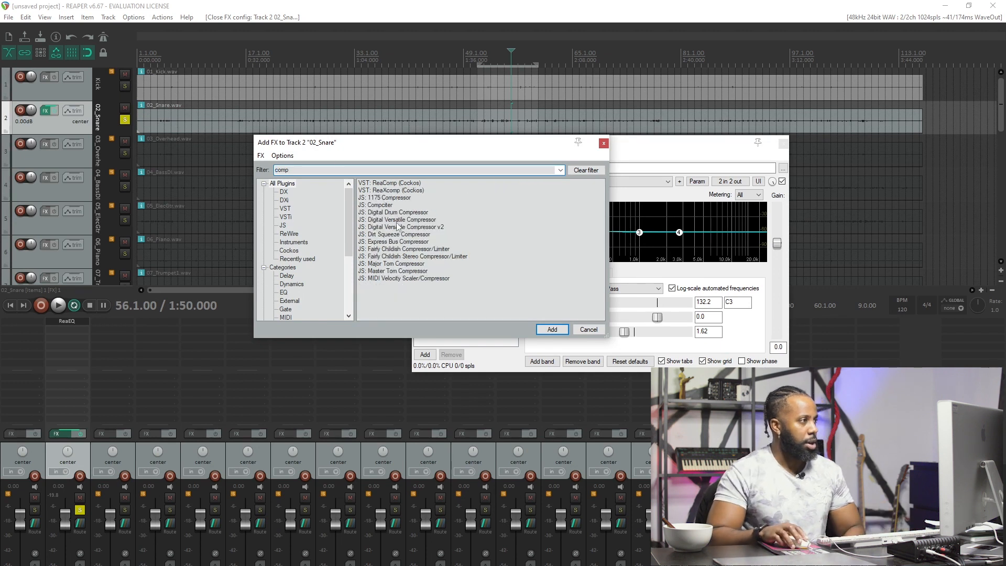
click(385, 183)
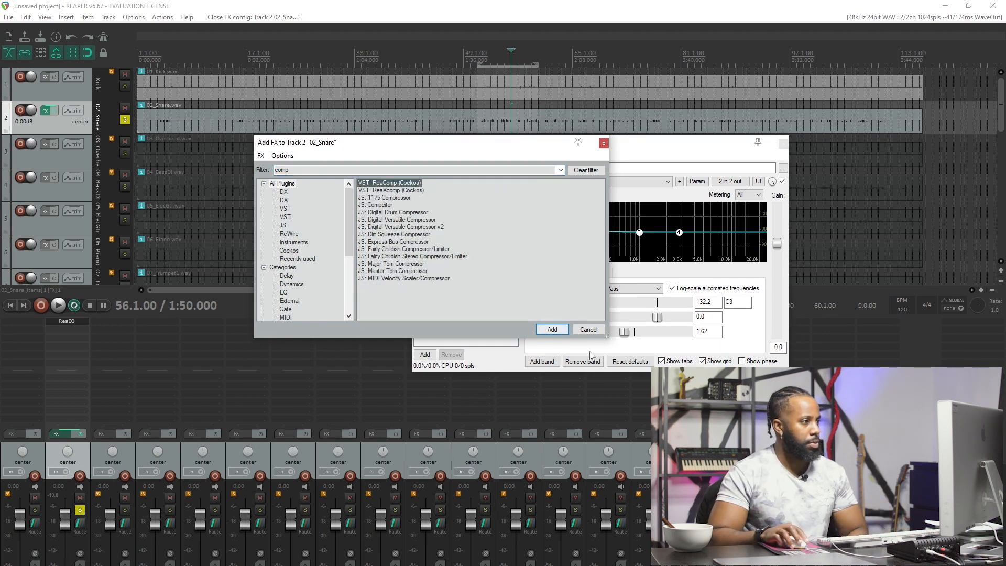
click(552, 330)
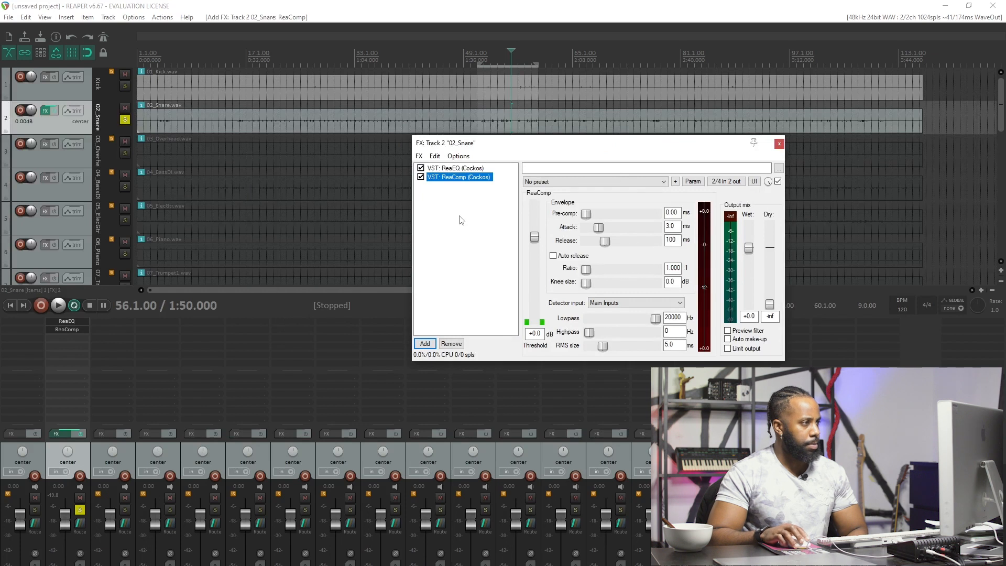
While the snare plays, set ReaComp's threshold to about -34.2 dB, ratio to 4.95:1 and attack to 27.9 ms
key(space)
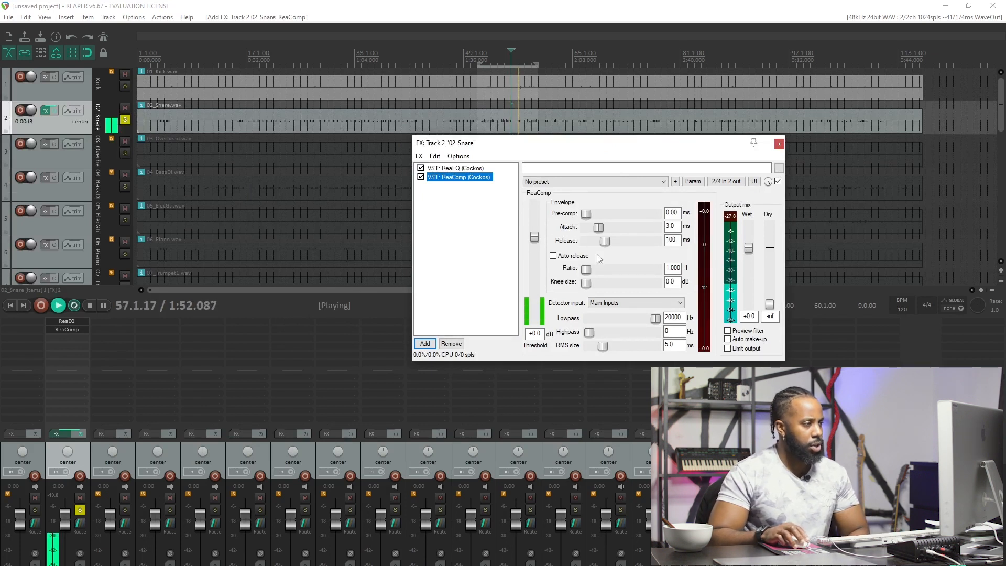
drag(535, 239, 540, 306)
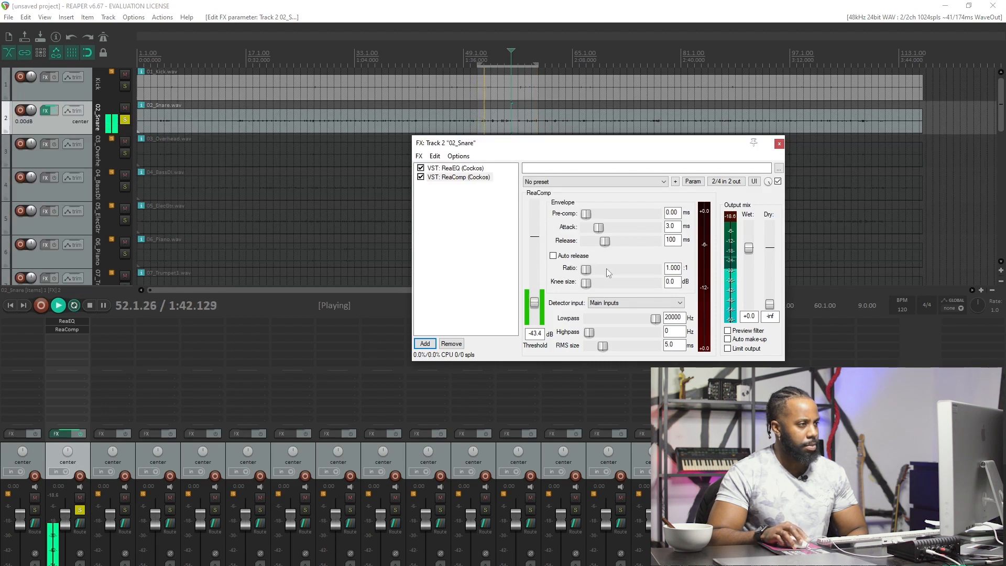
drag(587, 268, 617, 268)
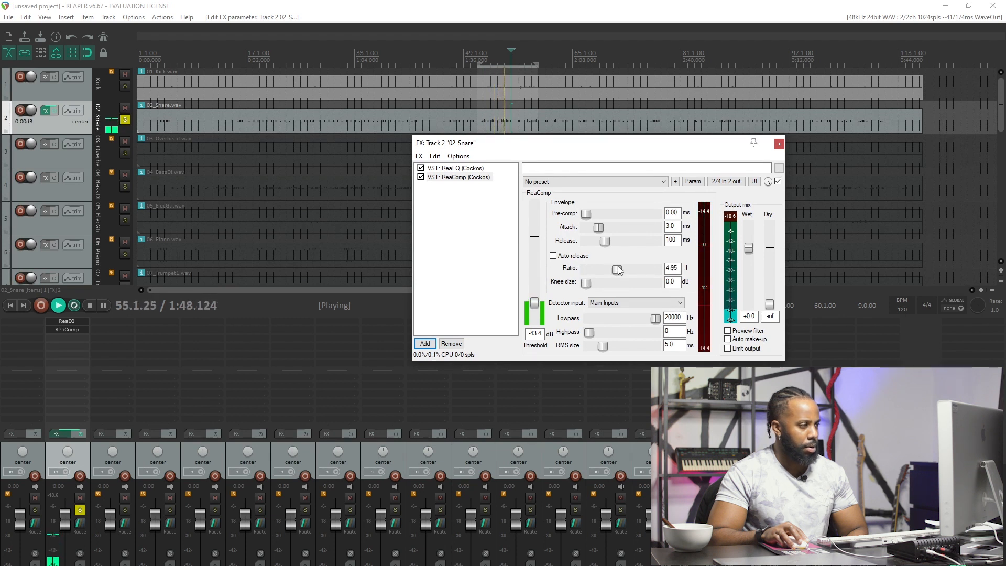
drag(541, 301, 540, 292)
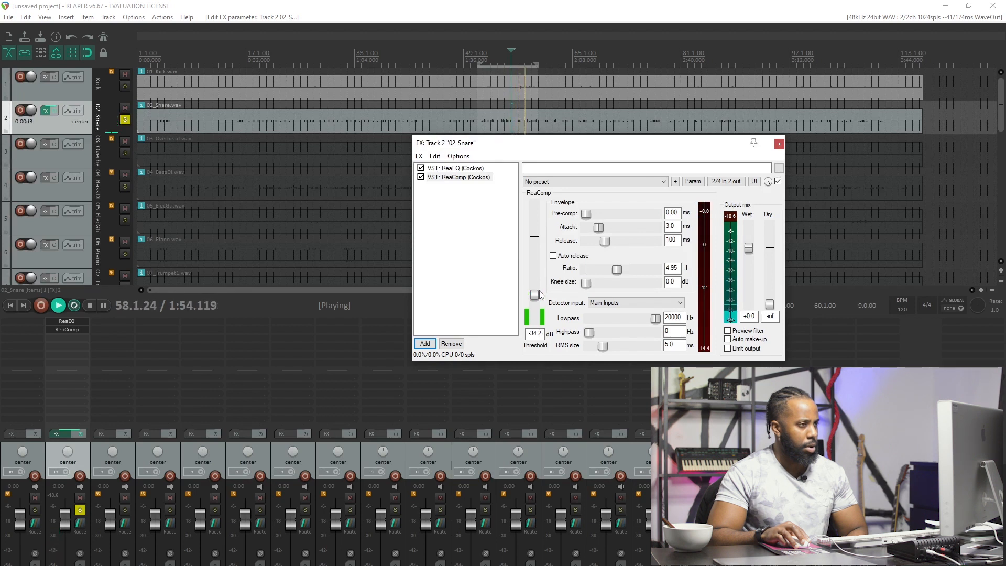
drag(603, 232, 617, 230)
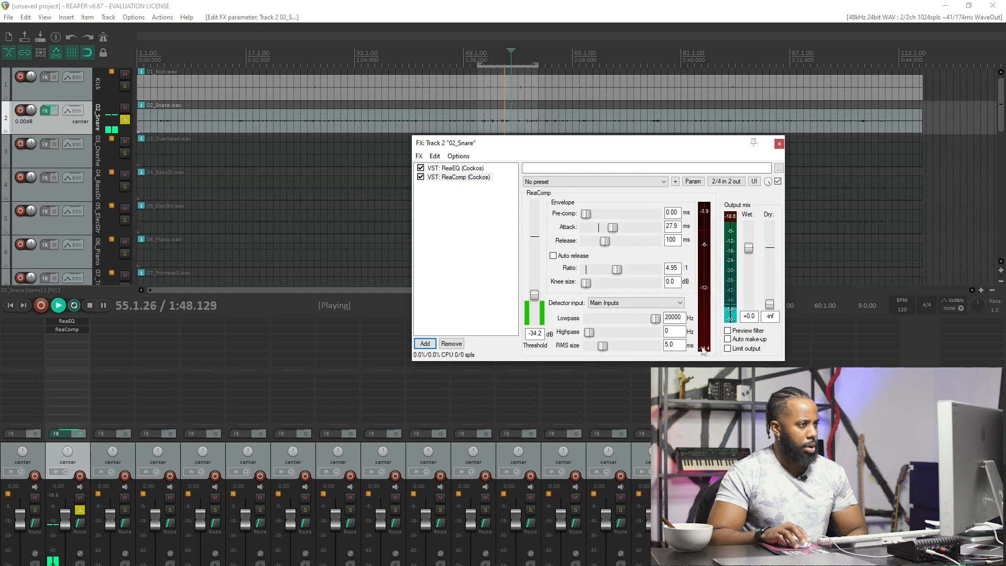
key(space)
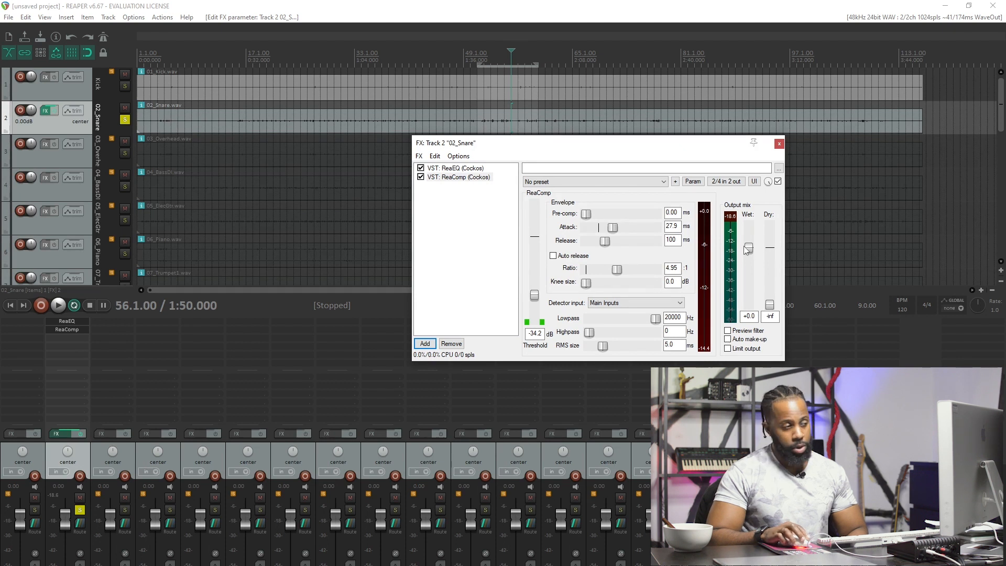
Audition the compressed snare and raise ReaComp's wet output level to about +2.3 dB
key(space)
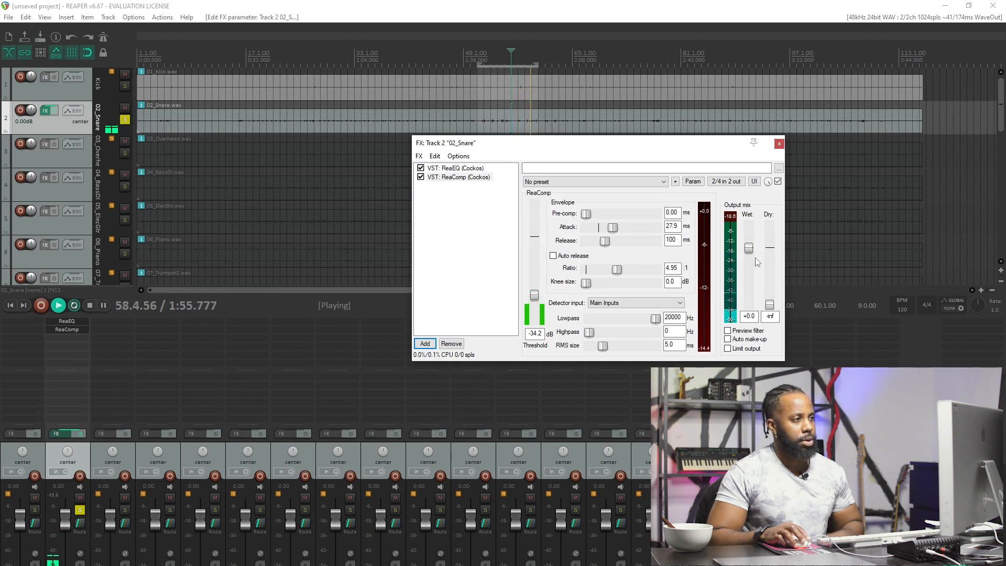
key(space)
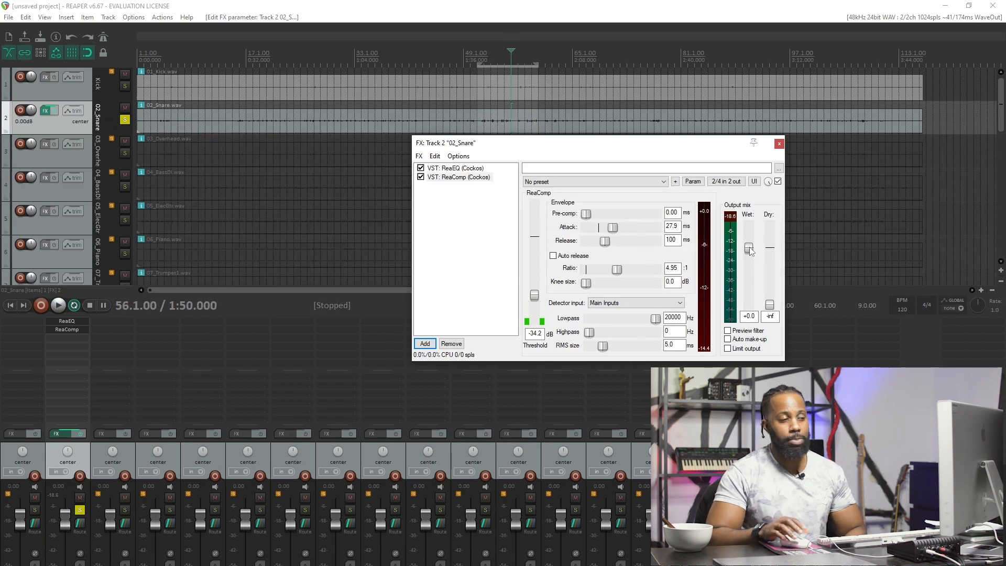
scroll(750, 248, up, 1)
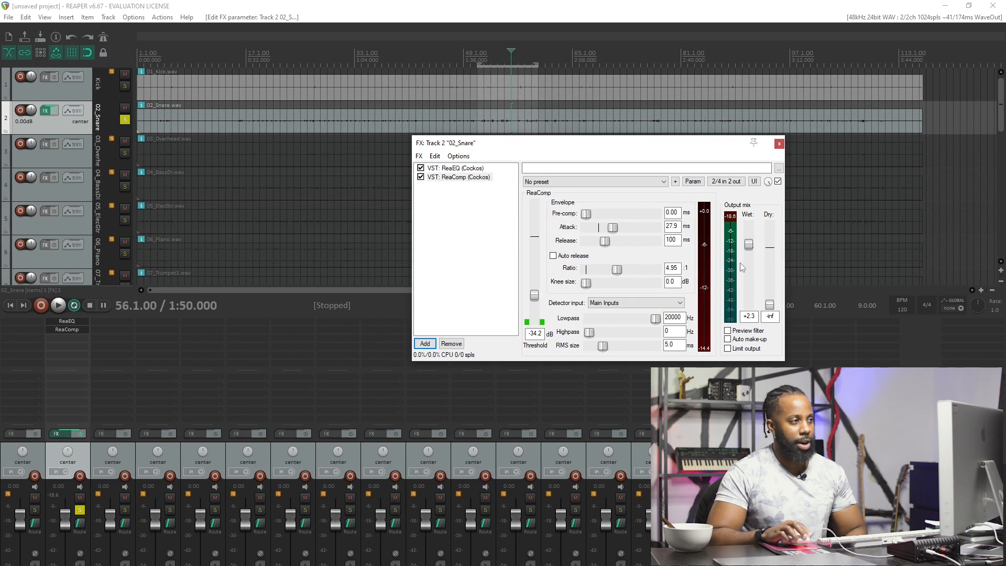
key(space)
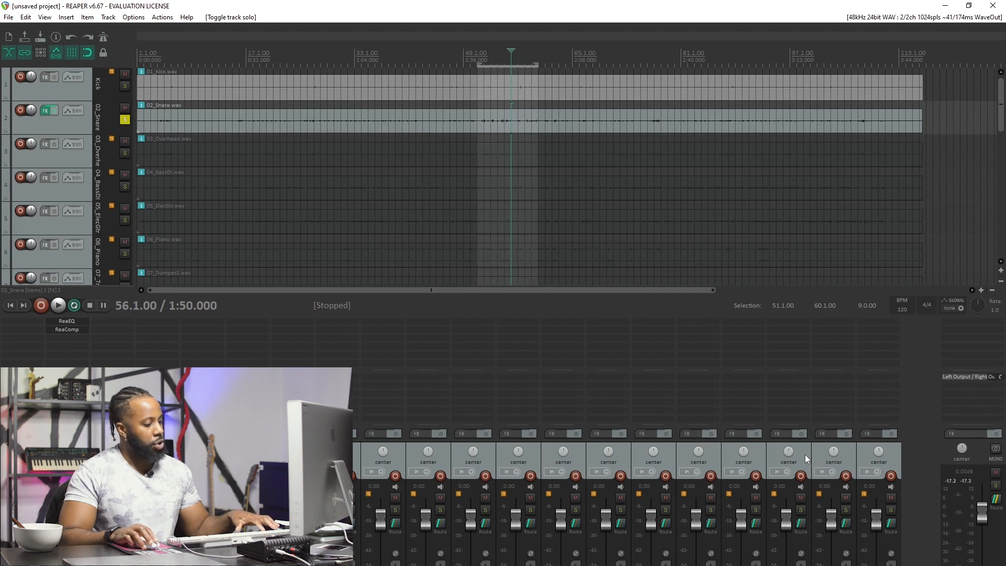
Insert a new empty track at the end of the track list, after the 20_LeadVox track
key(ctrl+t)
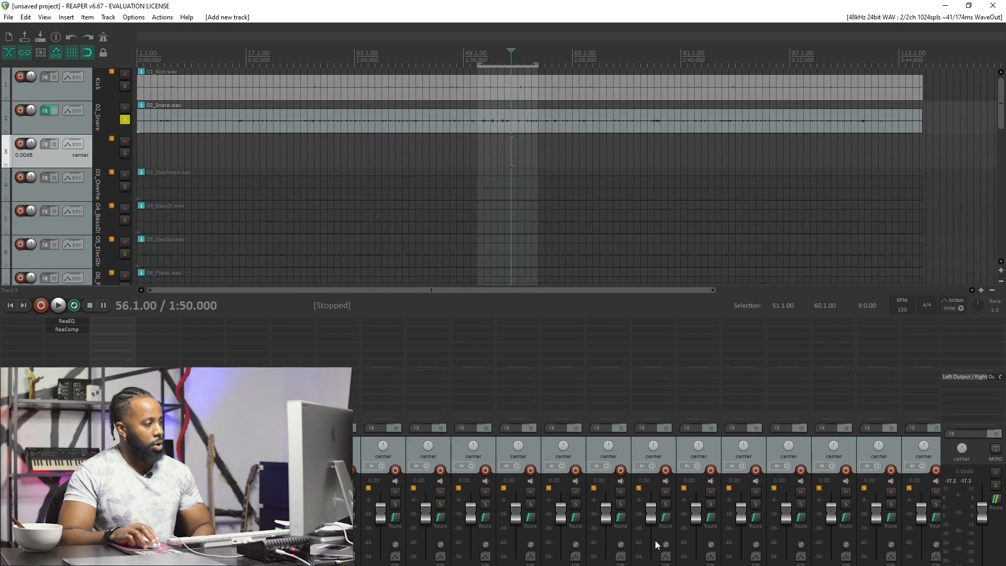
key(ctrl+z)
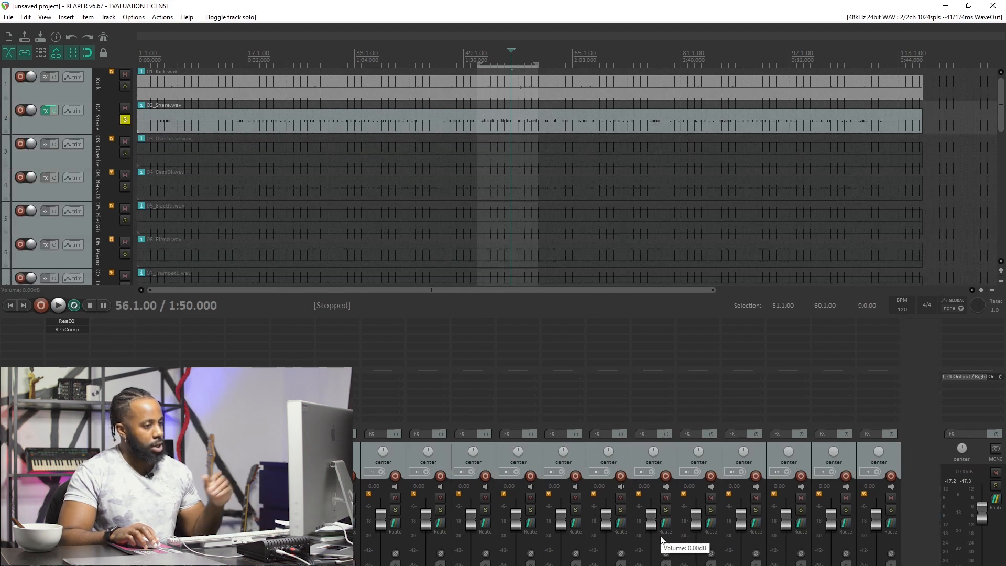
click(867, 457)
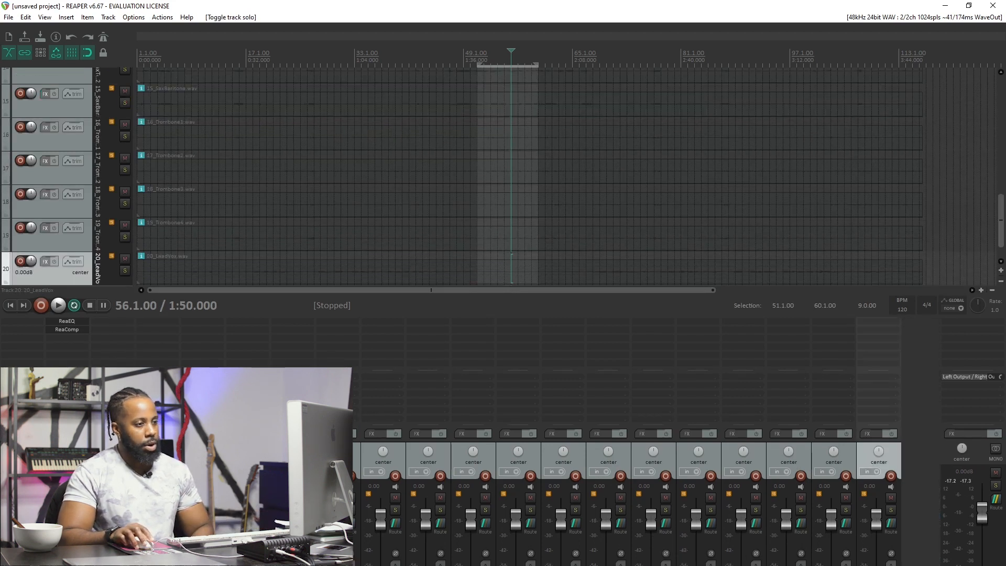
click(107, 18)
click(137, 29)
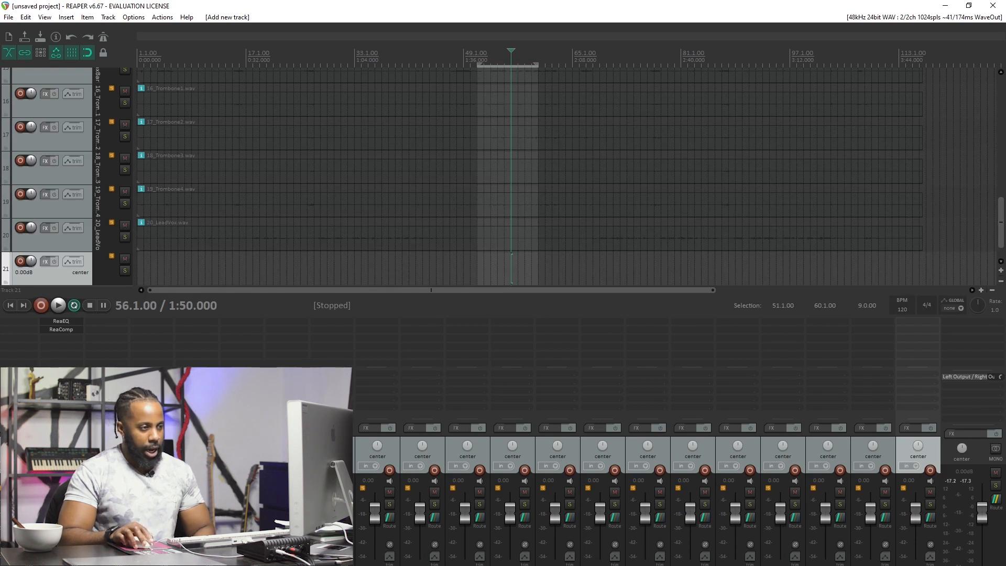
Filter the effects for "verb" and add ReaVerbate to the new track 21
double_click(915, 321)
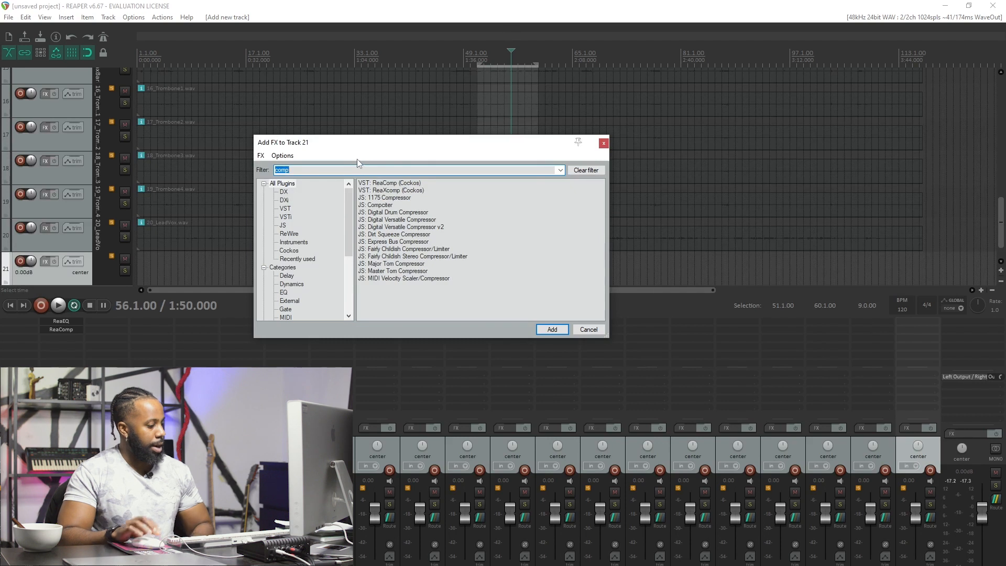
text(r)
key(BackSpace)
text(verb)
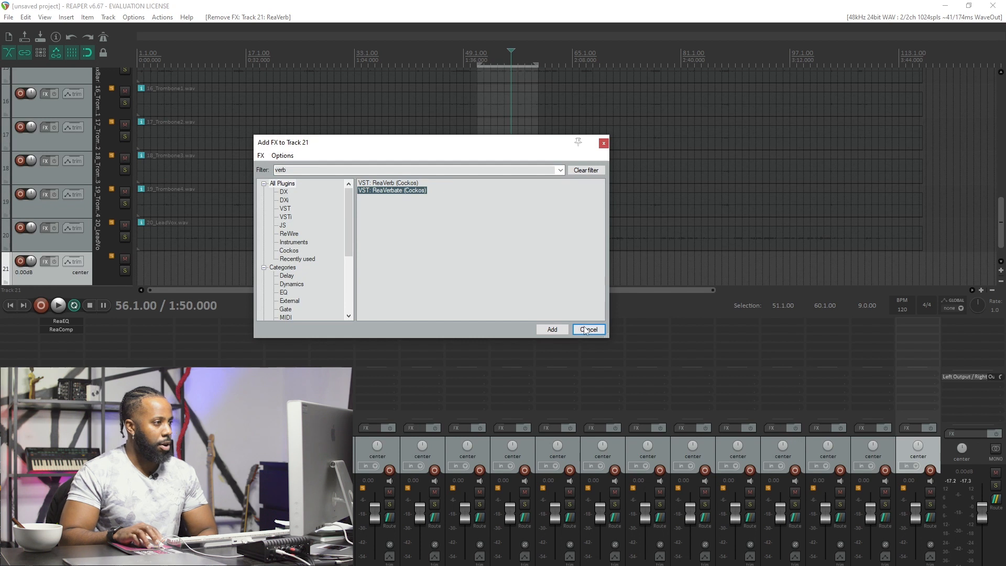
click(553, 329)
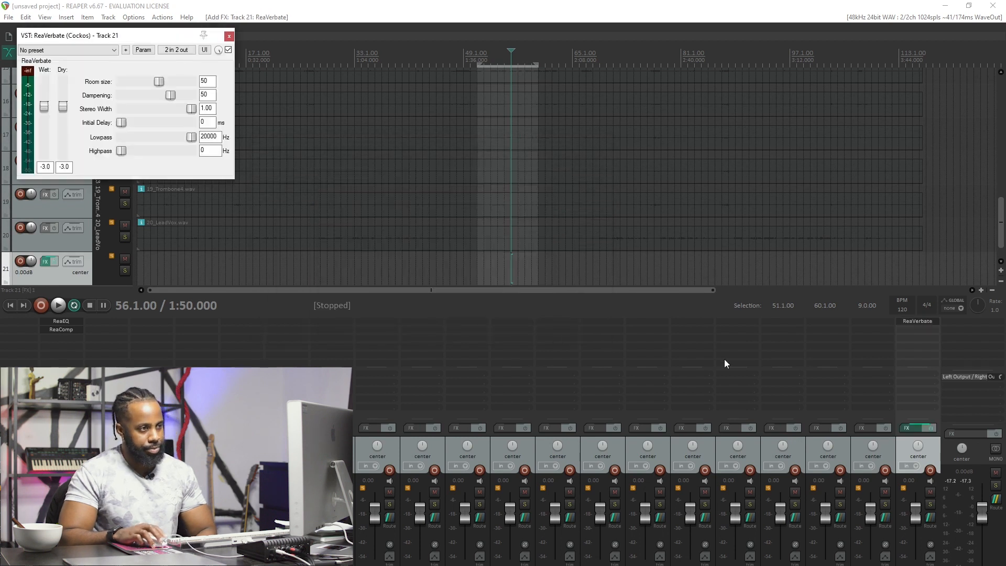
Set ReaVerbate's wet level to +0.0, dry level to -inf and highpass to about 563 Hz, and close its window
drag(129, 42, 831, 131)
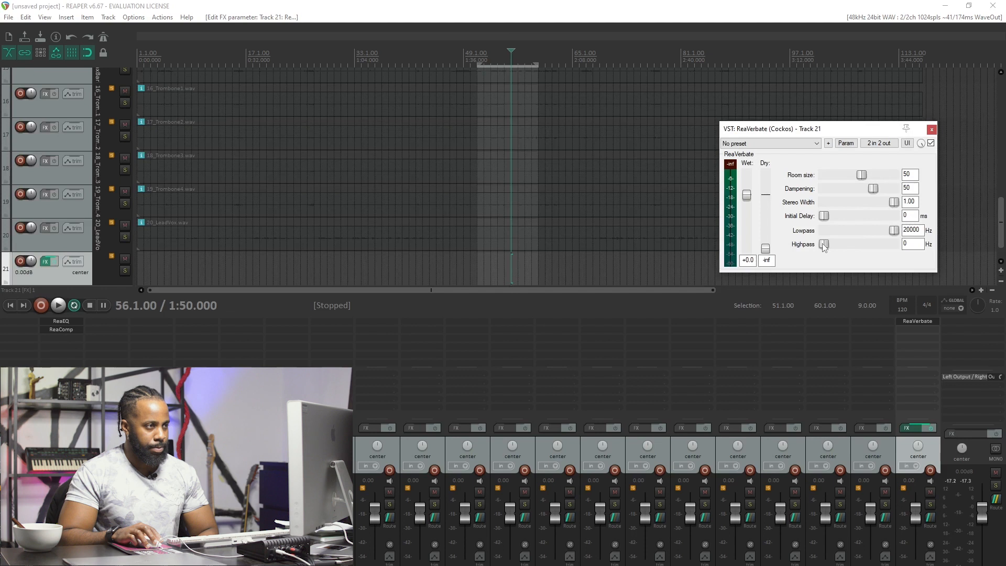
drag(833, 245, 846, 245)
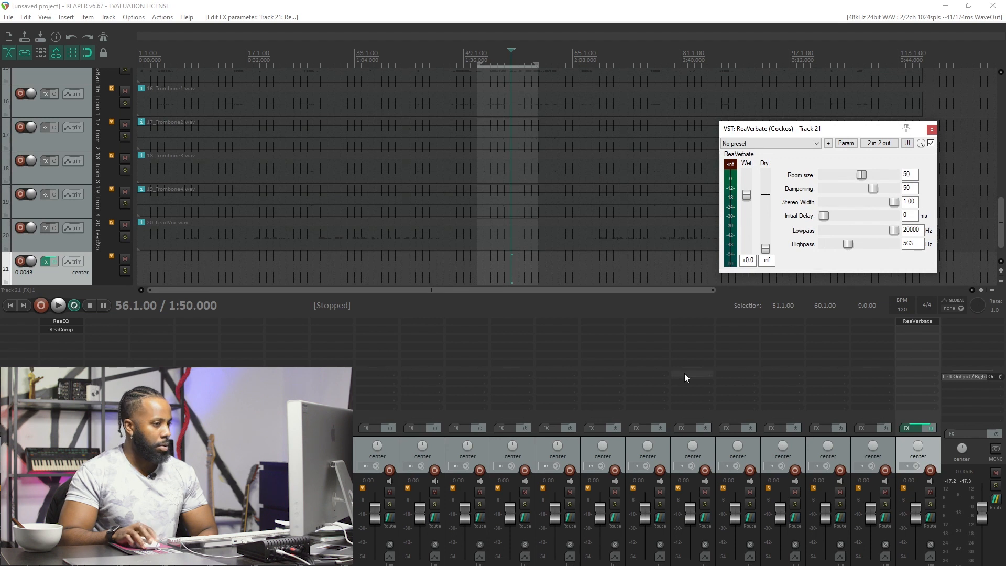
click(931, 129)
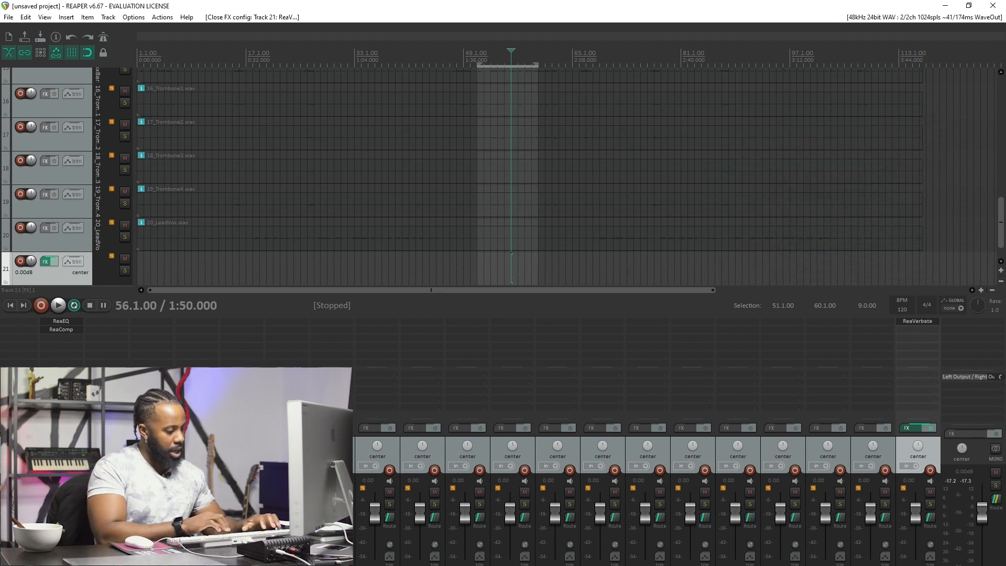
Name track 21 "Reverb" and give it a random track color
text(Reverb)
key(Return)
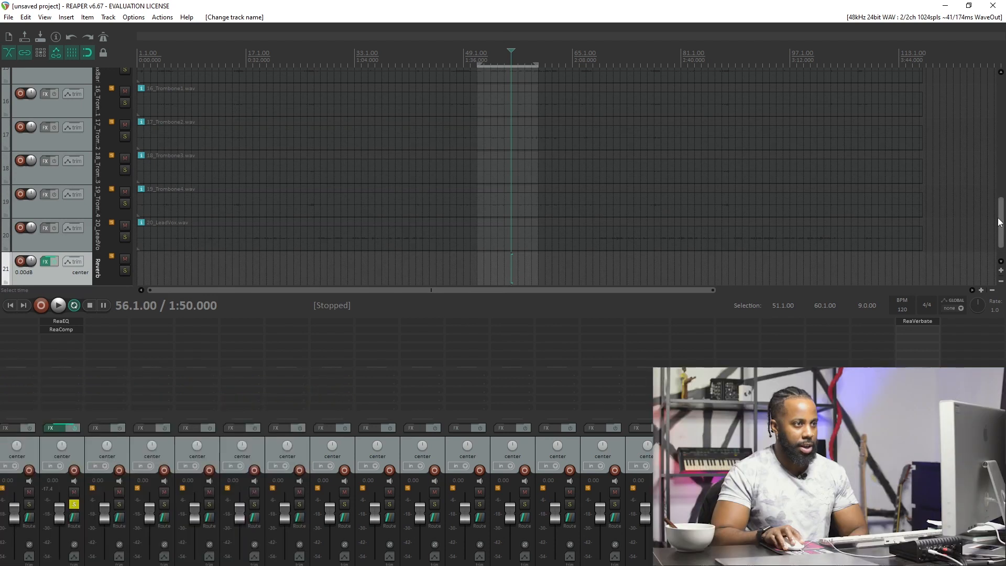
scroll(786, 246, down, 1)
right_click(44, 246)
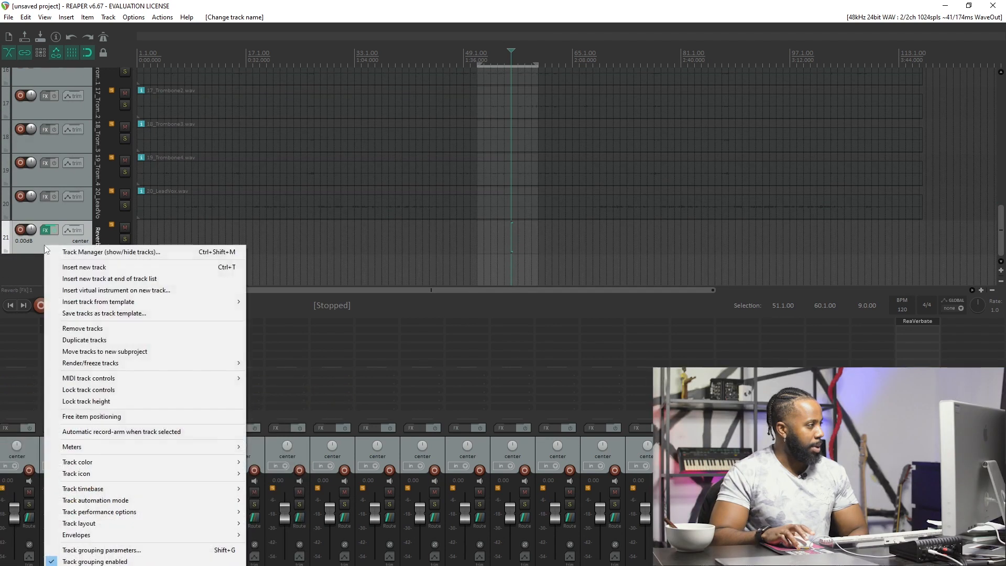
mouse_move(159, 461)
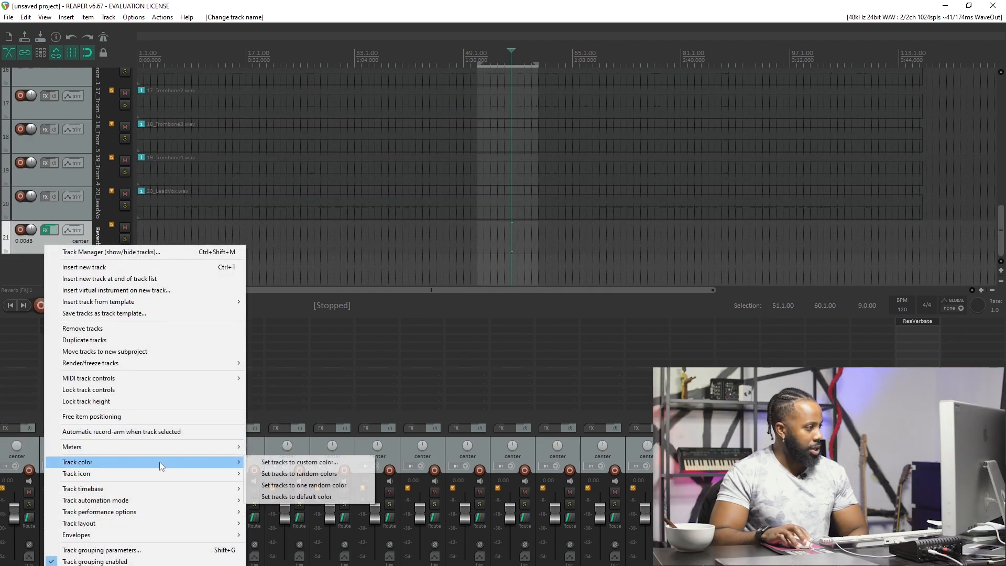
click(319, 473)
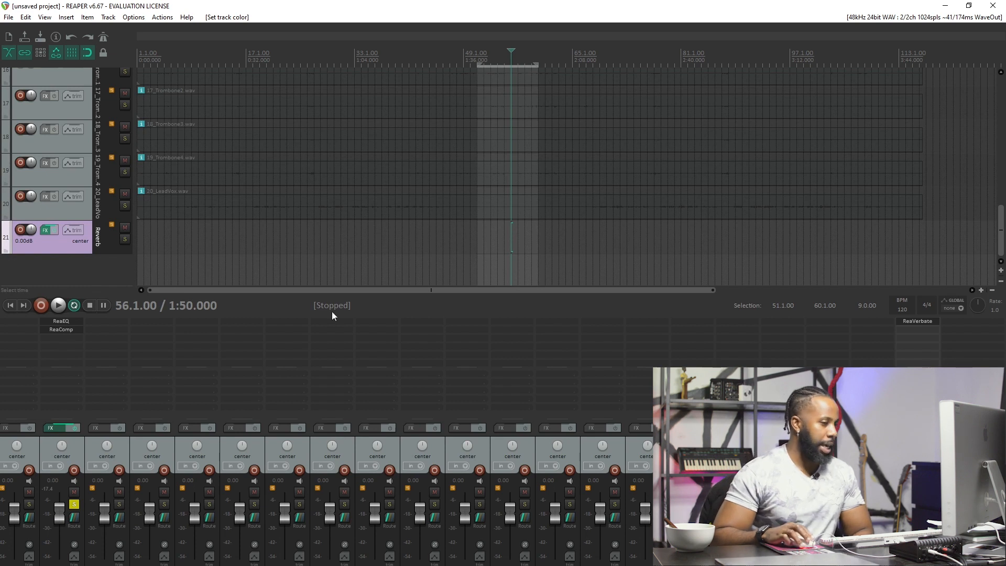
Open ReaVerbate on the Reverb track, move its window slightly, and audition the soloed snare before routing it
click(911, 321)
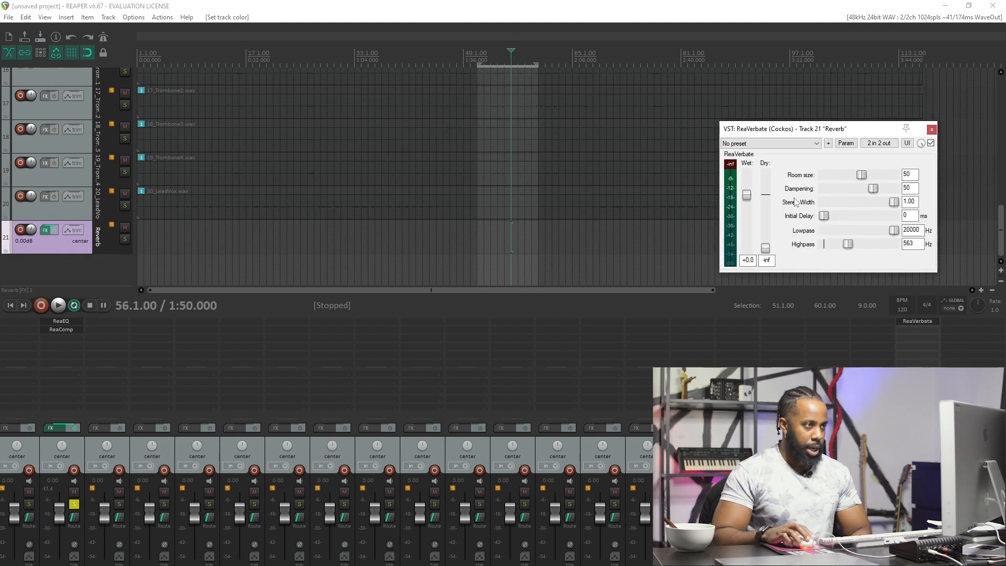
drag(801, 132, 804, 131)
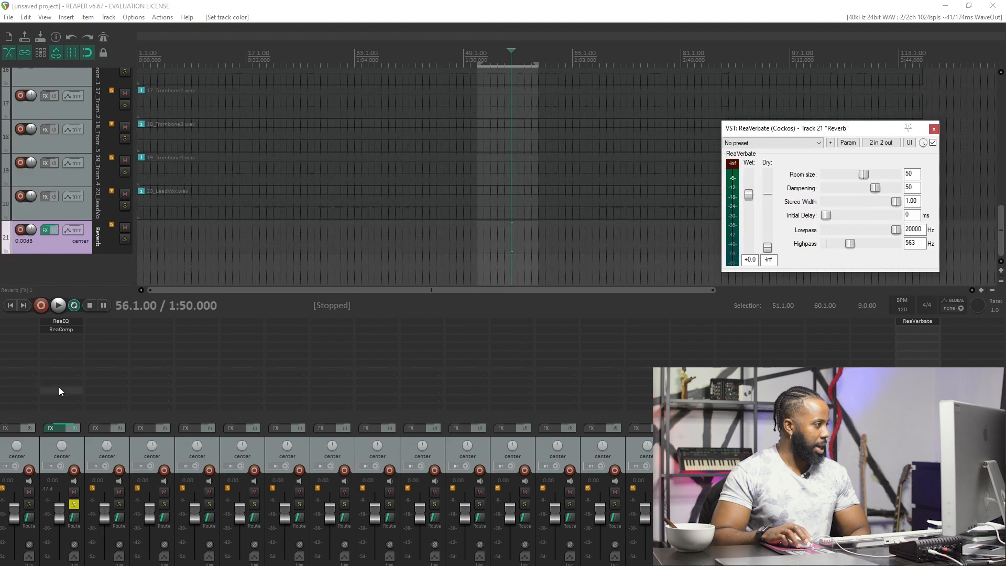
key(space)
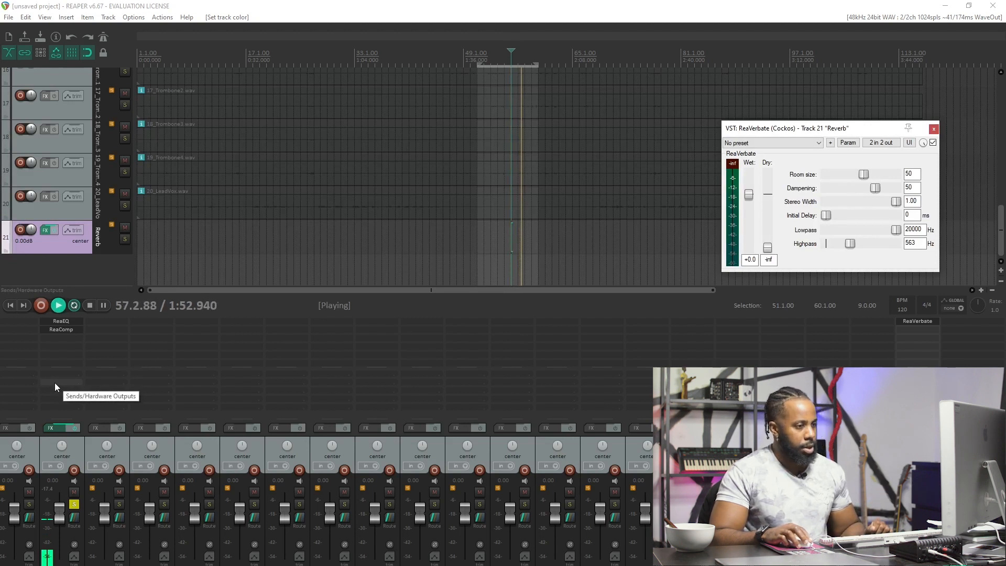
key(space)
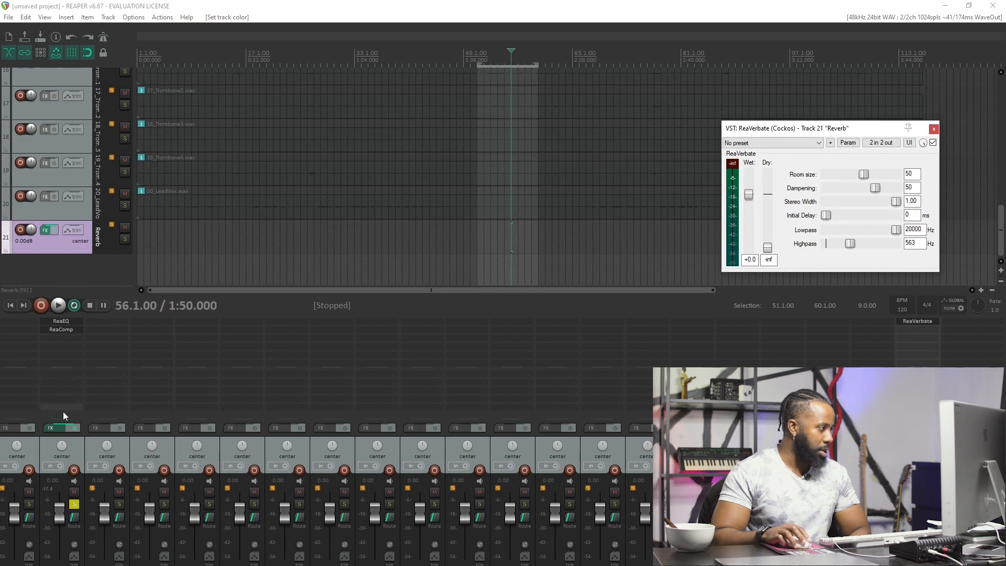
Add a send from the 02_Snare track to track 21 "Reverb" in the snare's routing settings
click(58, 372)
drag(227, 380, 265, 310)
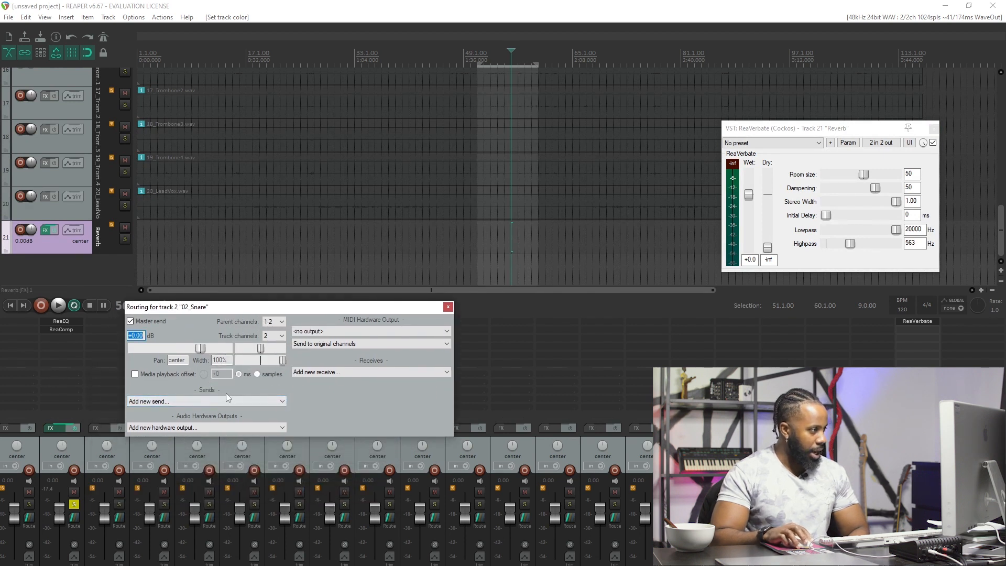
click(283, 401)
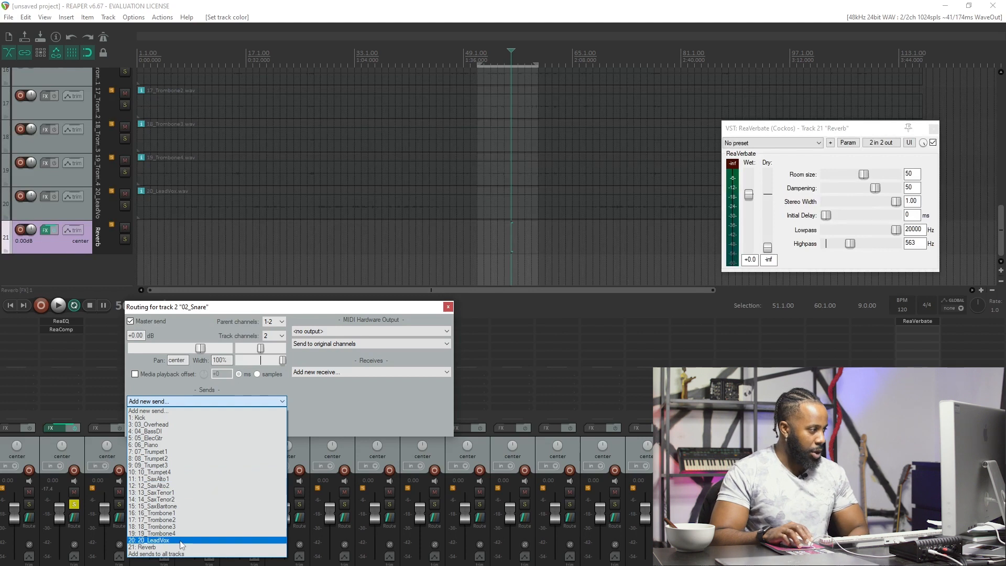
click(157, 547)
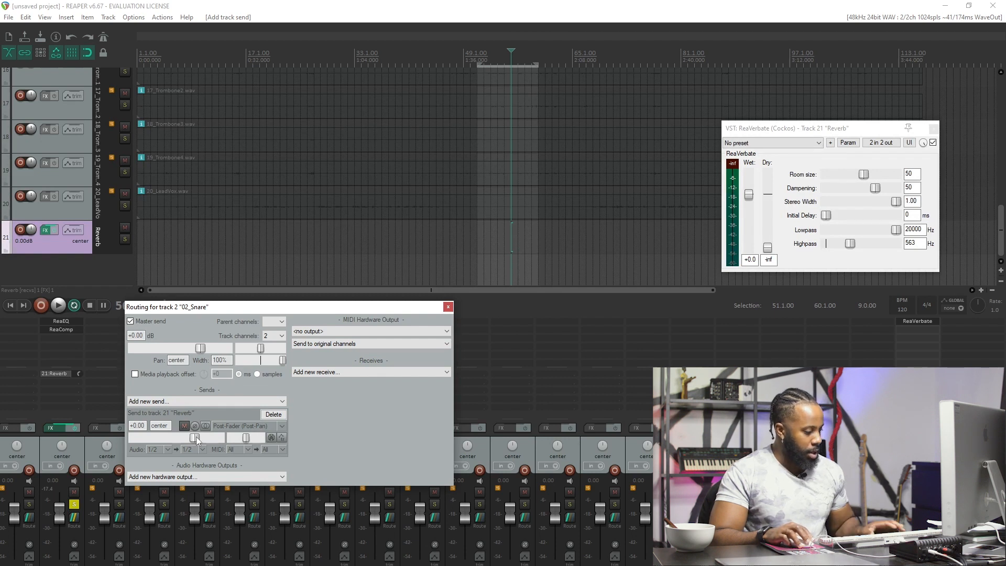
Lower the snare's Reverb send to about -18.63 dB during playback, stop playback, and close the routing and ReaVerbate windows
key(space)
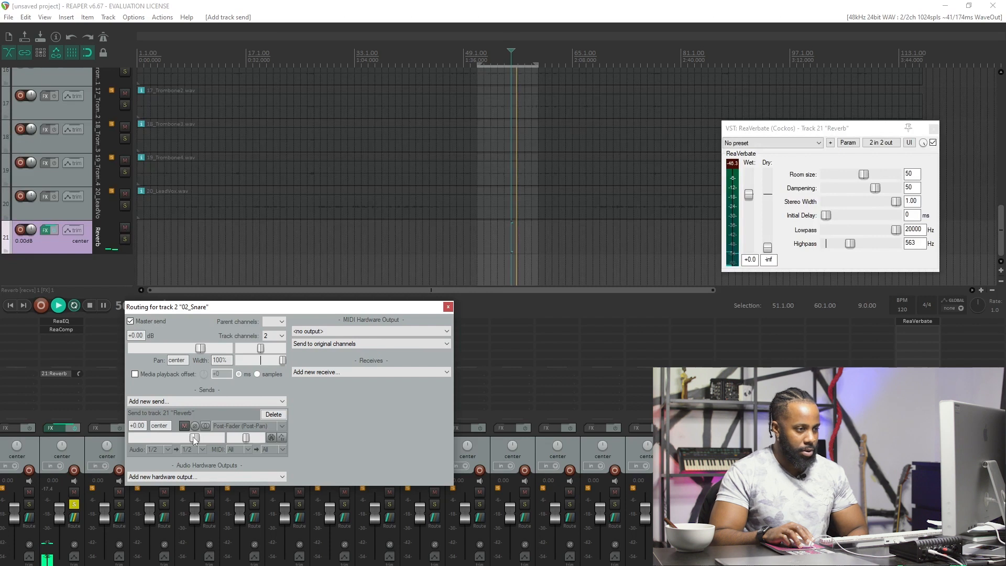
drag(194, 439, 166, 443)
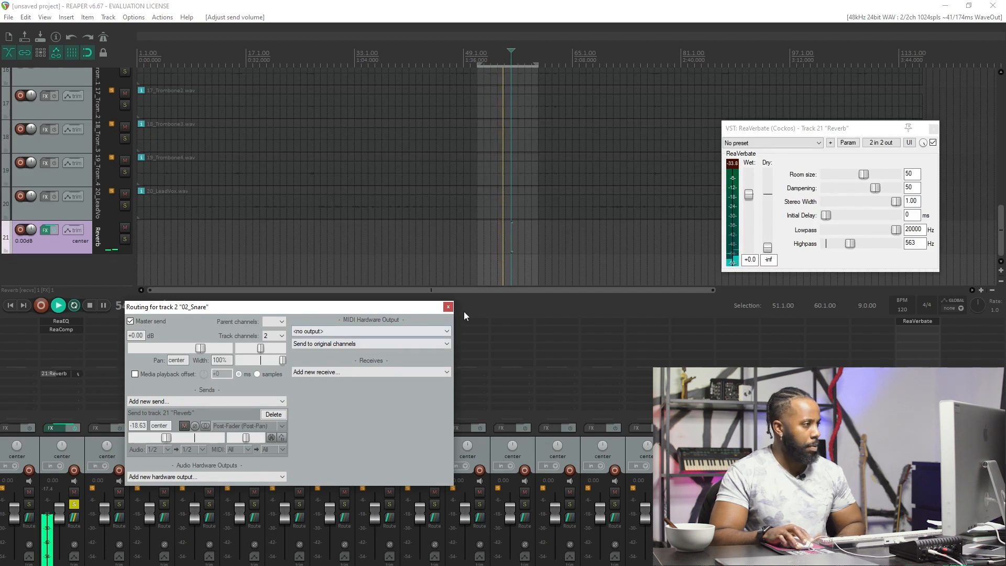
click(448, 306)
key(space)
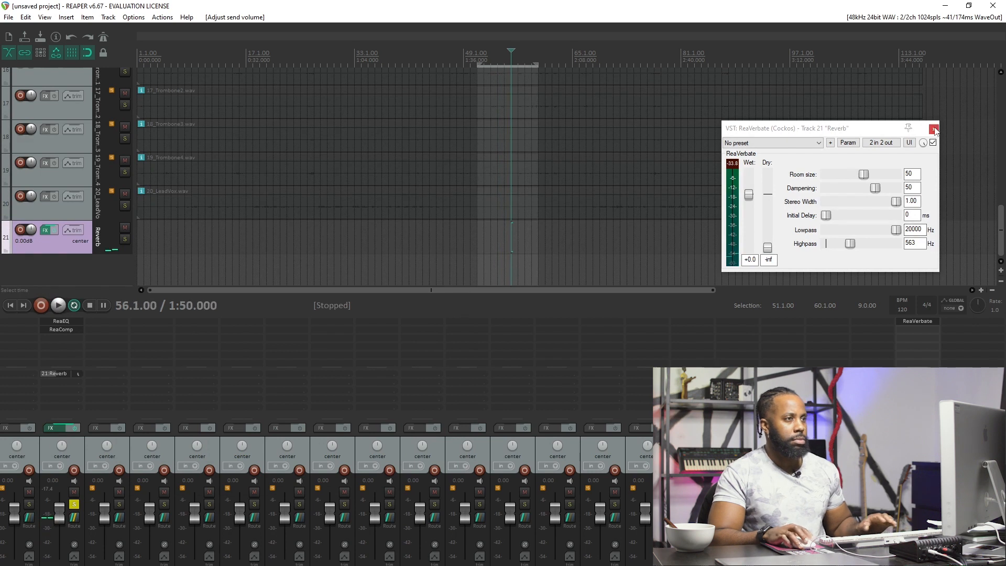
click(934, 130)
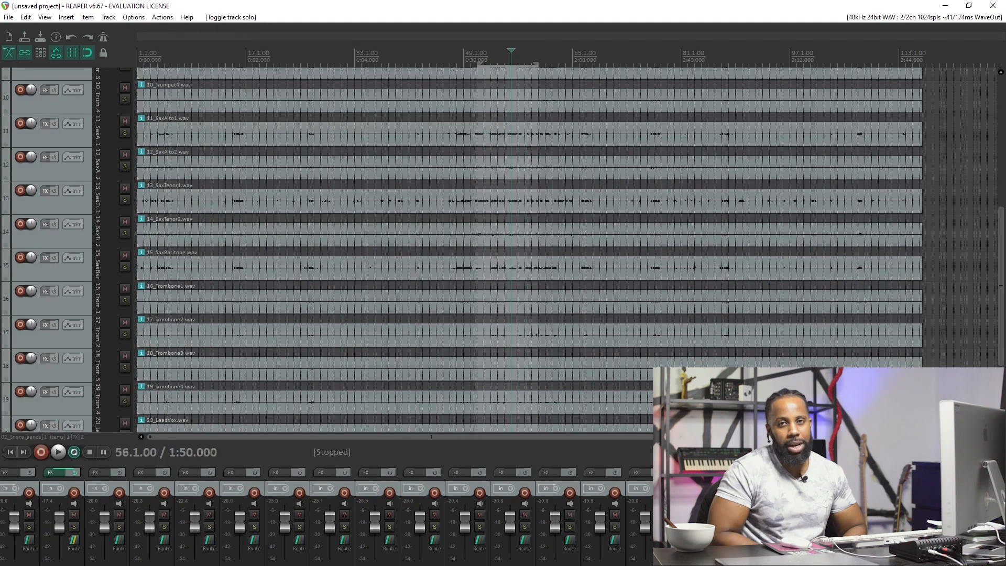